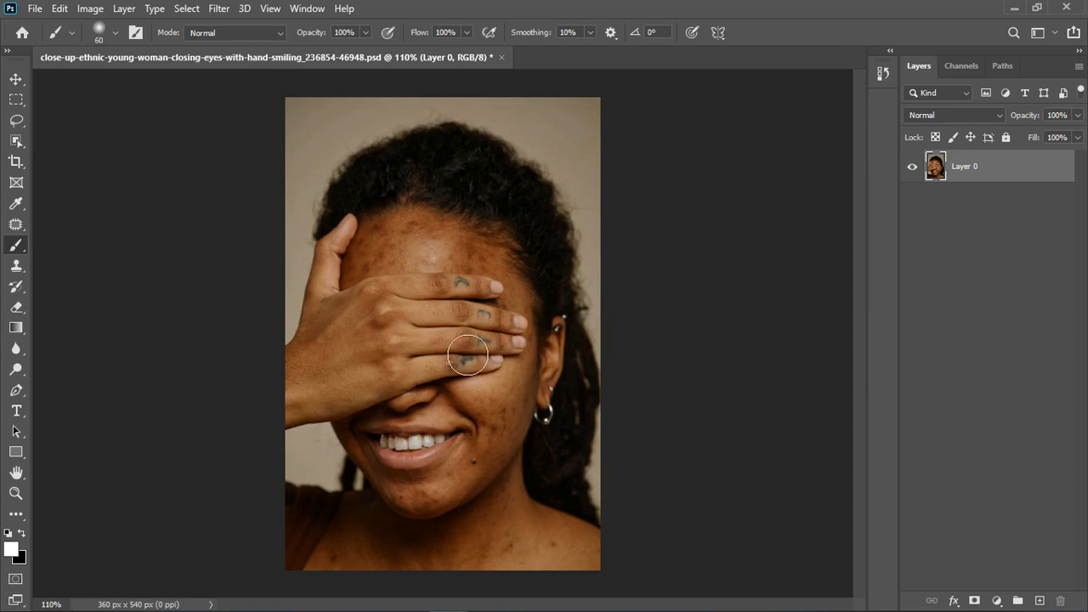
Step: Add a Hue/Saturation adjustment layer above the portrait layer
{"action": "scroll", "coordinate": [468, 348], "scroll_direction": "up", "scroll_amount": 3}
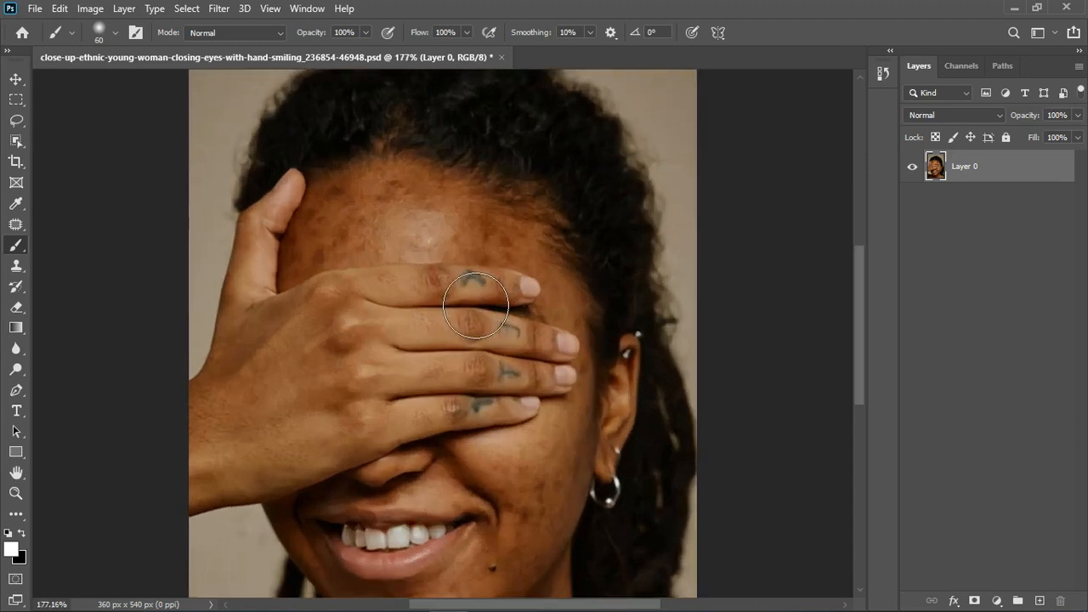
{"action": "scroll", "coordinate": [475, 304], "scroll_direction": "down", "scroll_amount": 3}
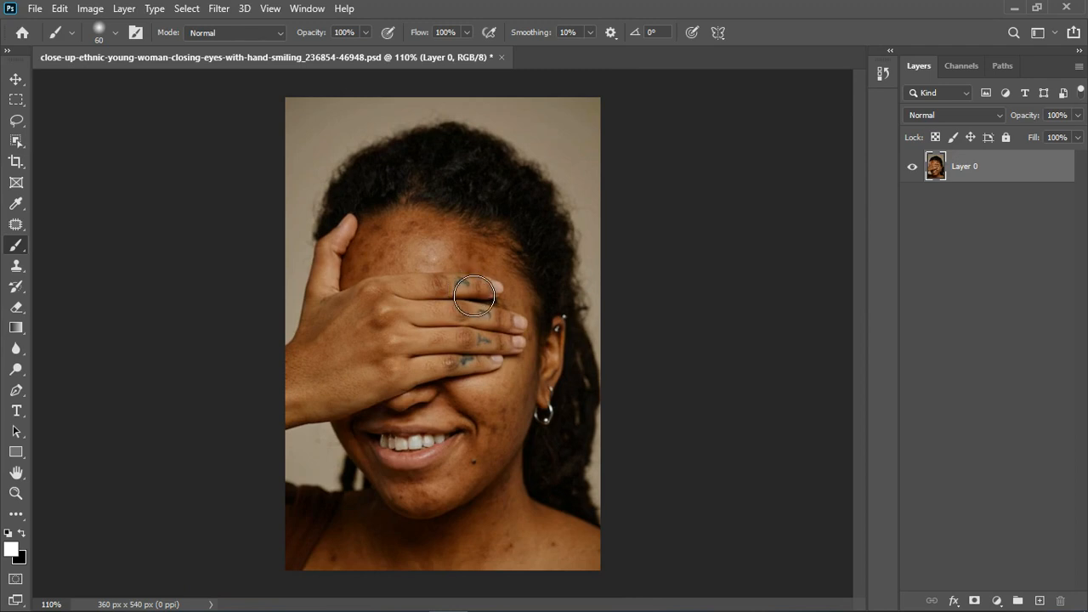
{"action": "left_click", "coordinate": [996, 600]}
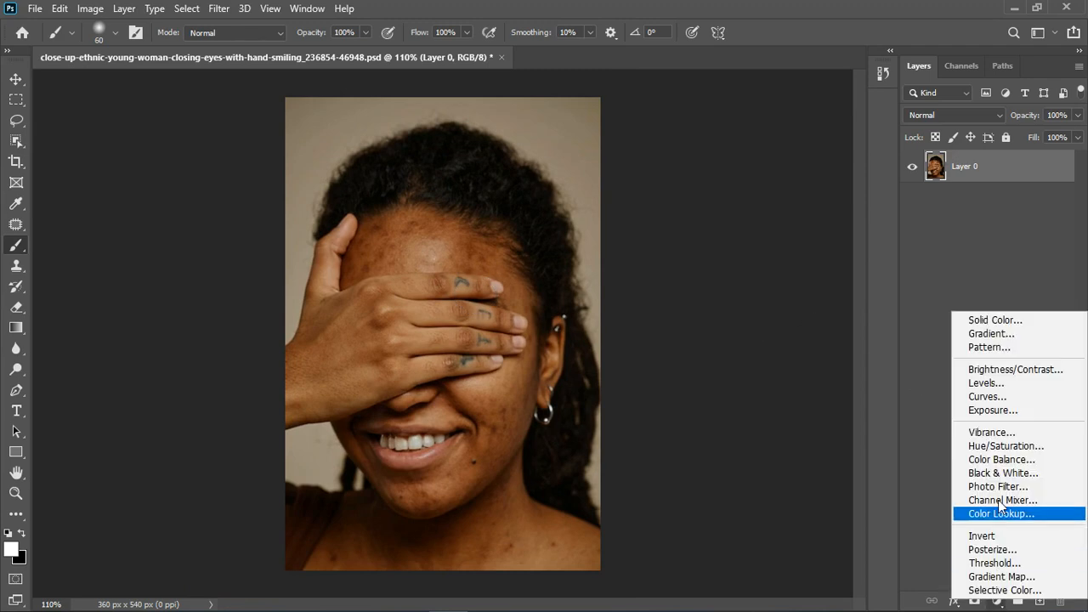
{"action": "left_click", "coordinate": [996, 445]}
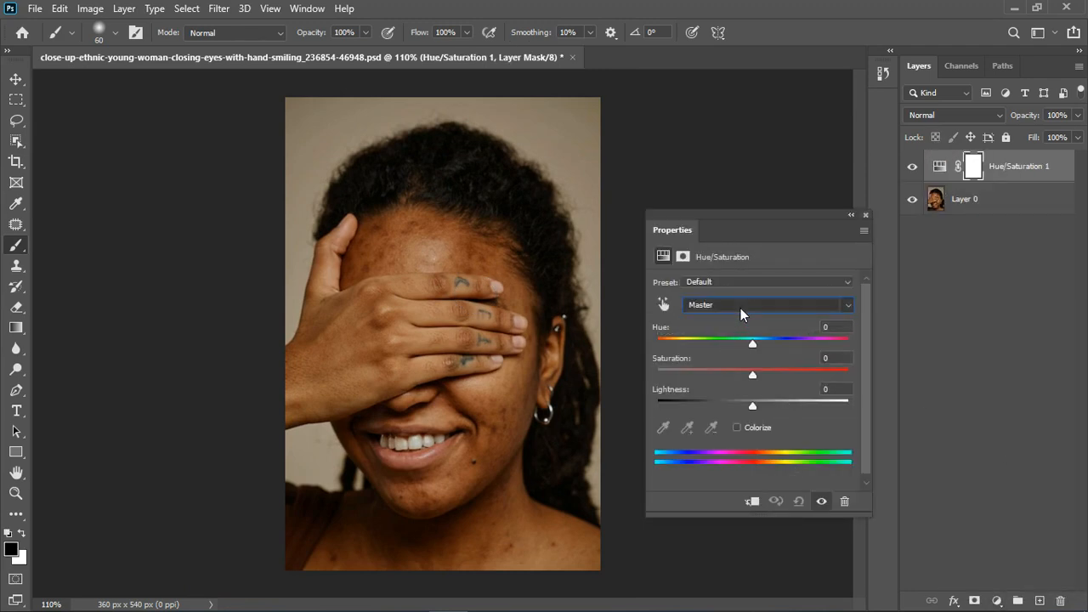
Step: Reduce the saturation of the Yellows to -39, compare the portrait with and without the adjustment, and close its properties
{"action": "left_click", "coordinate": [740, 308]}
{"action": "left_click", "coordinate": [739, 341]}
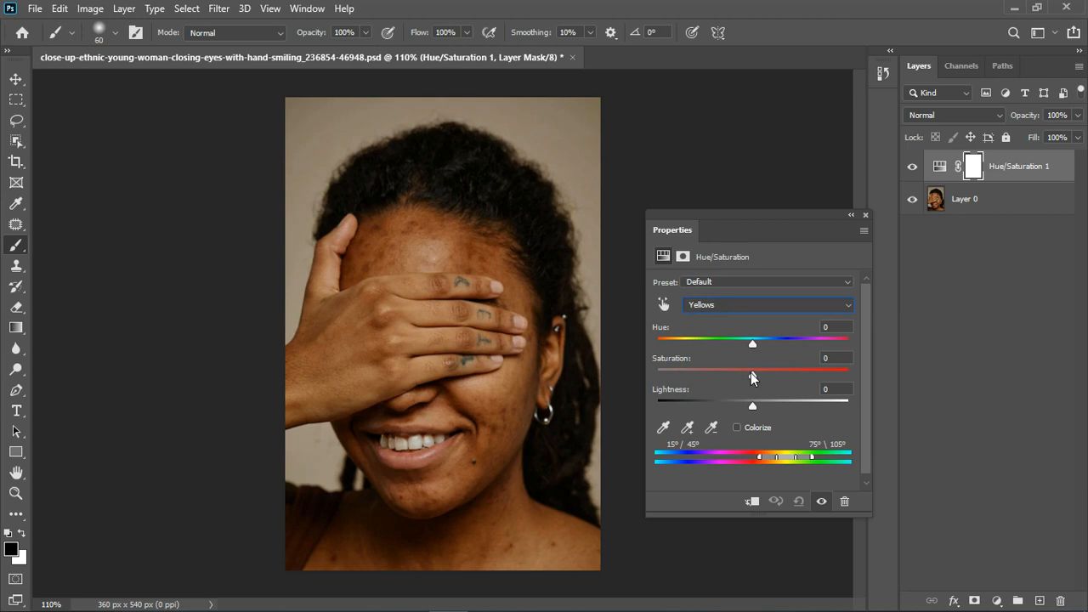
{"action": "left_click_drag", "start_coordinate": [752, 378], "coordinate": [584, 371]}
{"action": "left_click_drag", "start_coordinate": [714, 378], "coordinate": [715, 378]}
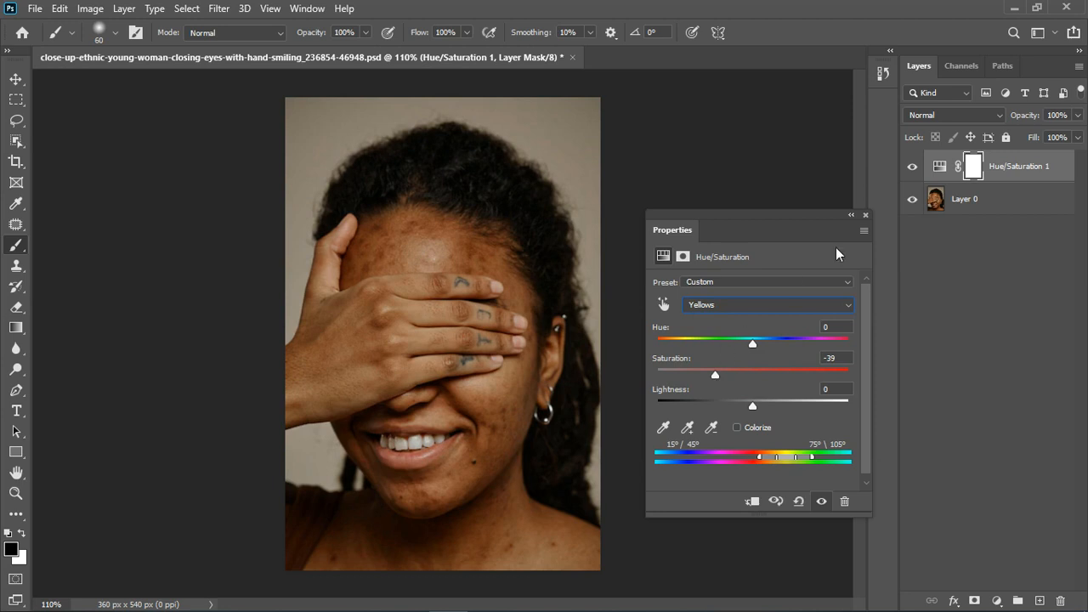
{"action": "left_click", "coordinate": [825, 503]}
{"action": "left_click", "coordinate": [830, 509]}
{"action": "left_click", "coordinate": [770, 308]}
{"action": "left_click", "coordinate": [866, 215]}
{"action": "left_click", "coordinate": [866, 216]}
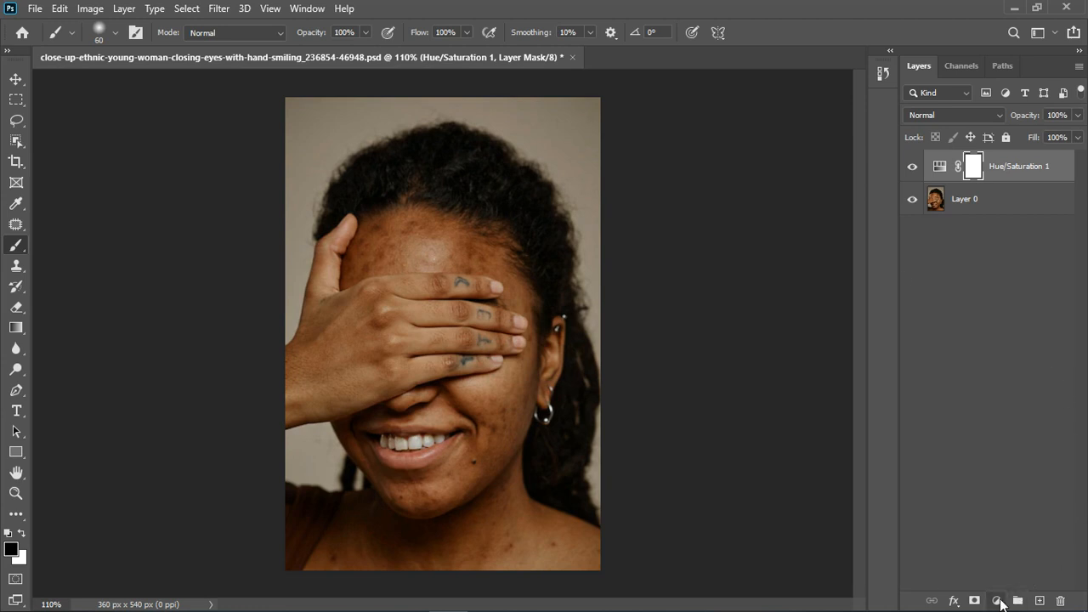
Step: Add a white (ffffff) Solid Color fill layer above the Hue/Saturation adjustment
{"action": "left_click", "coordinate": [996, 601]}
{"action": "left_click", "coordinate": [1007, 318]}
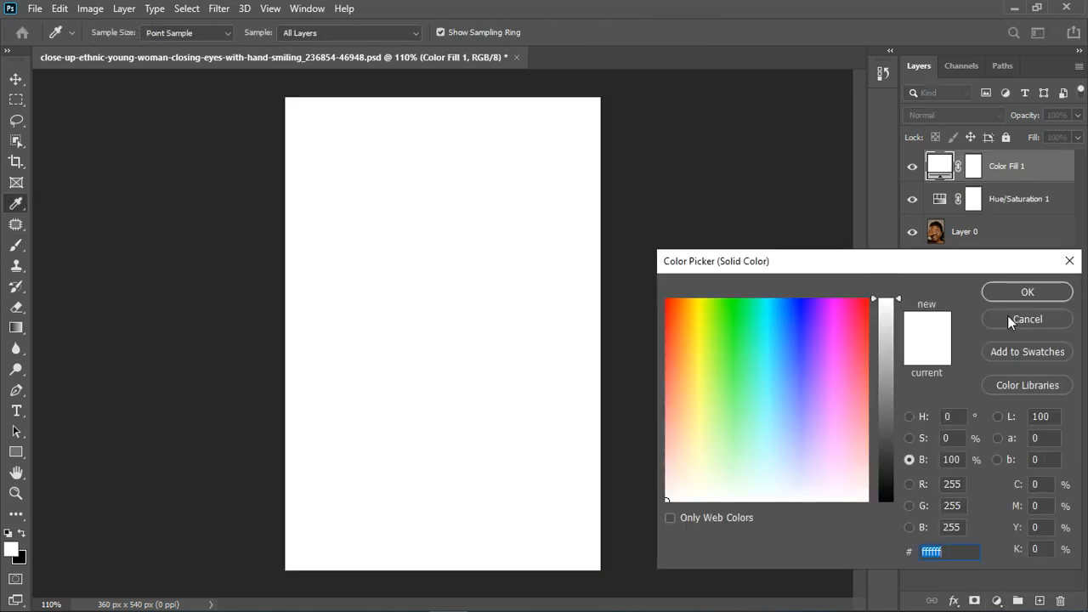
{"action": "left_click", "coordinate": [1005, 291]}
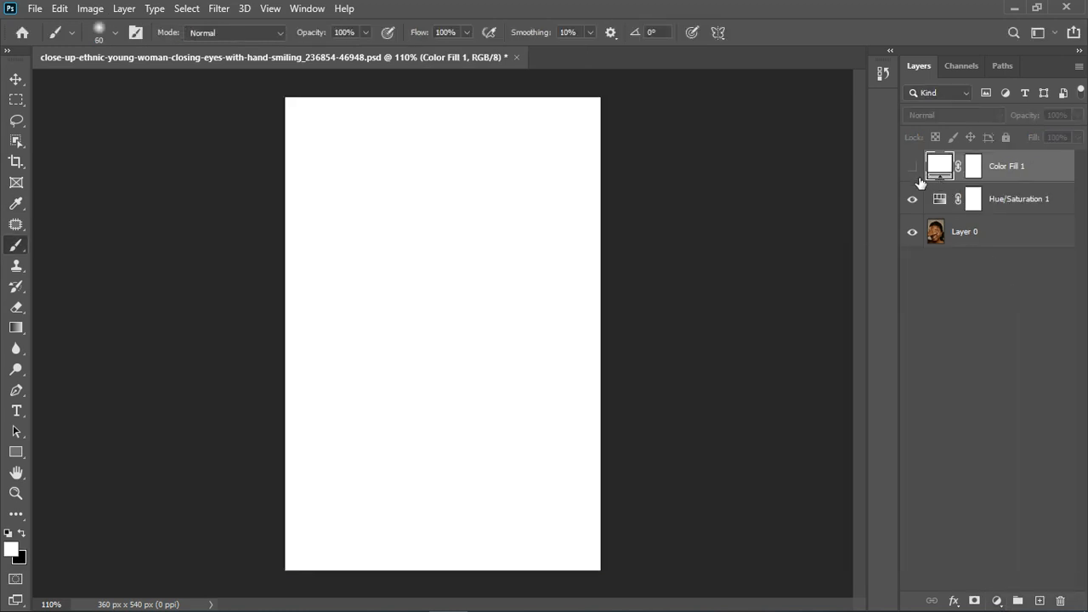
Step: Hide the fill layer, change its color to the gray b7b5af sampled from the teeth, and show the layer again
{"action": "left_click", "coordinate": [912, 167]}
{"action": "double_click", "coordinate": [939, 165]}
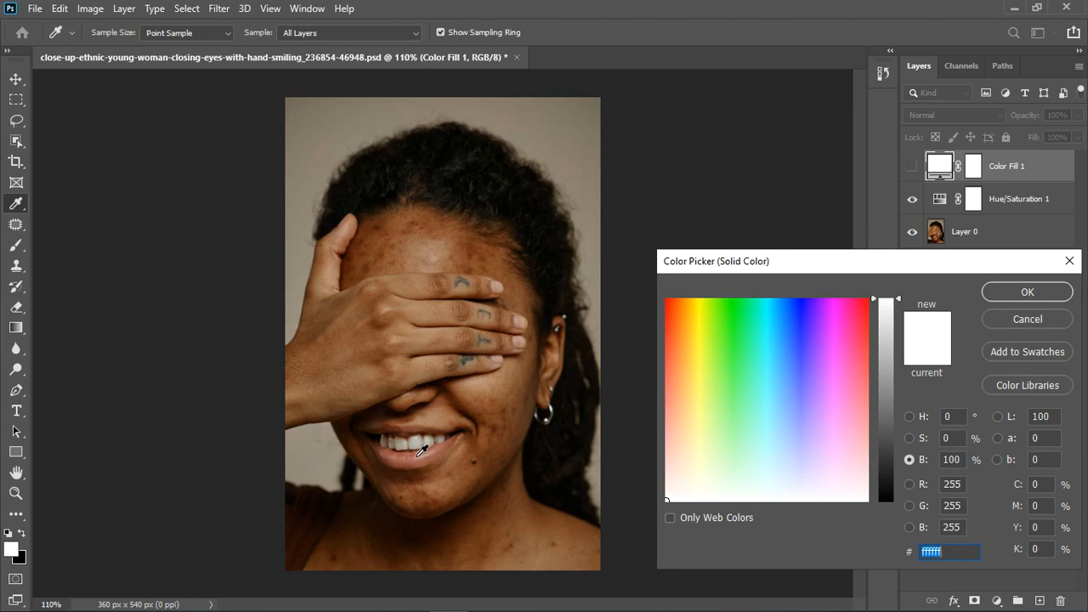
{"action": "left_click", "coordinate": [419, 455]}
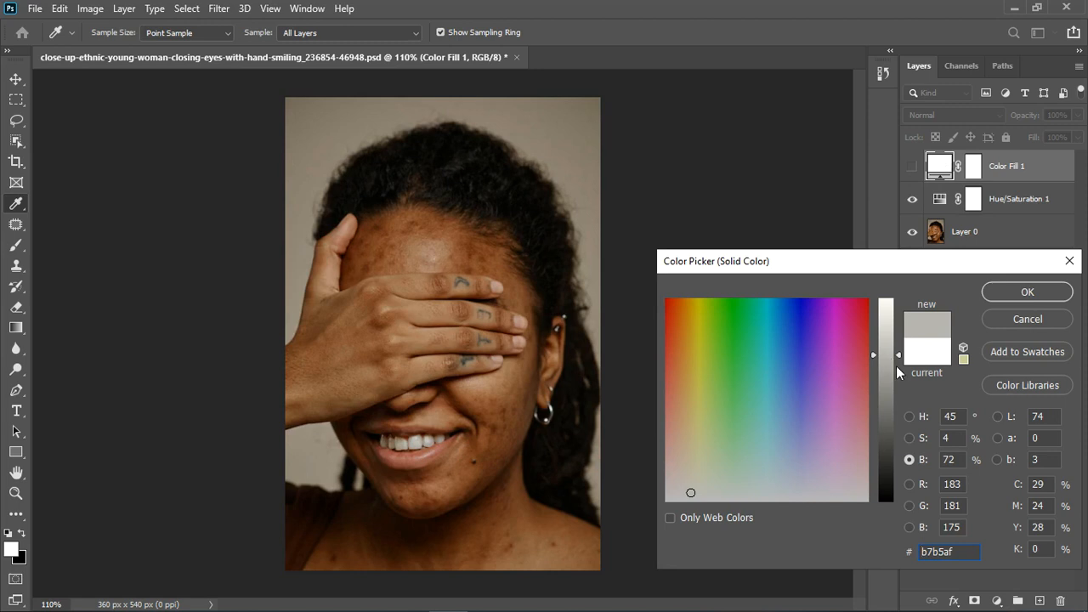
{"action": "left_click", "coordinate": [1027, 293]}
{"action": "key", "text": "b"}
{"action": "left_click", "coordinate": [912, 166]}
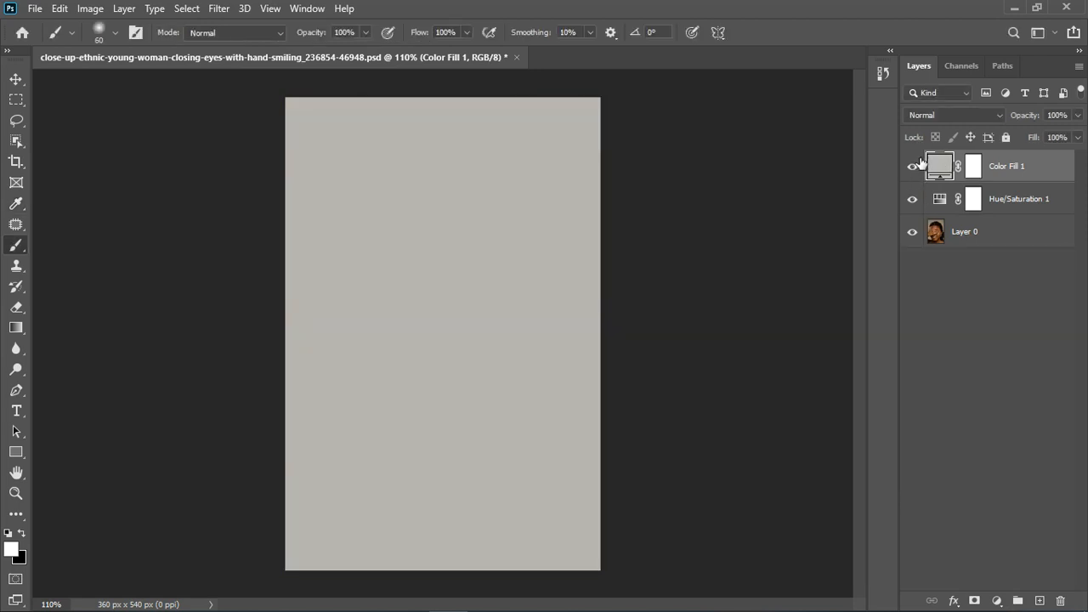
Step: Set the color fill layer's blend mode to Divide and lighten its fill color to about 89% brightness
{"action": "left_click", "coordinate": [925, 115]}
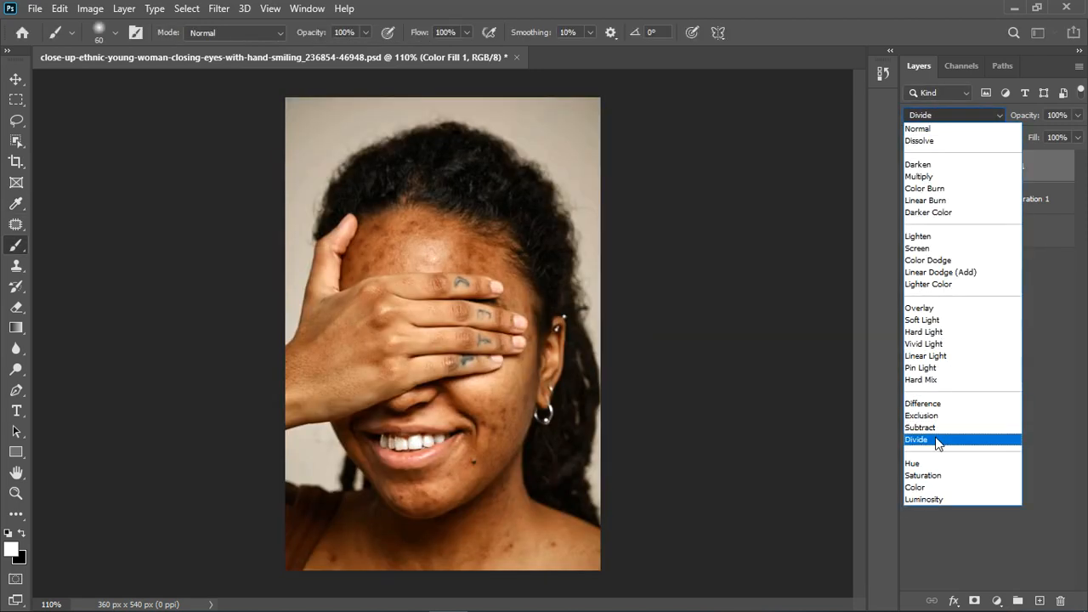
{"action": "left_click", "coordinate": [935, 439]}
{"action": "double_click", "coordinate": [940, 165]}
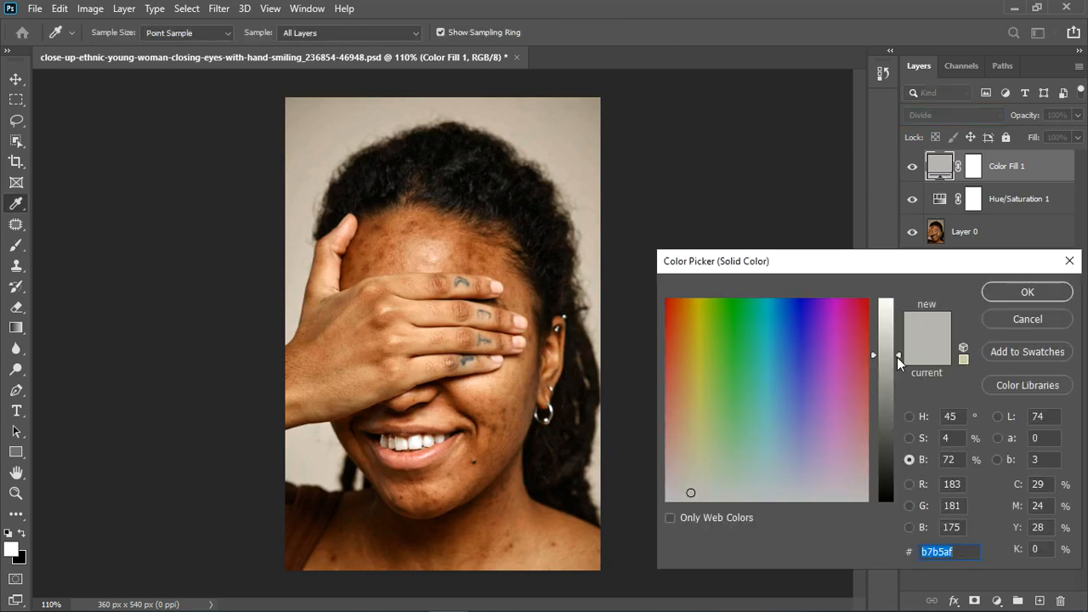
{"action": "left_click_drag", "start_coordinate": [897, 357], "coordinate": [897, 321]}
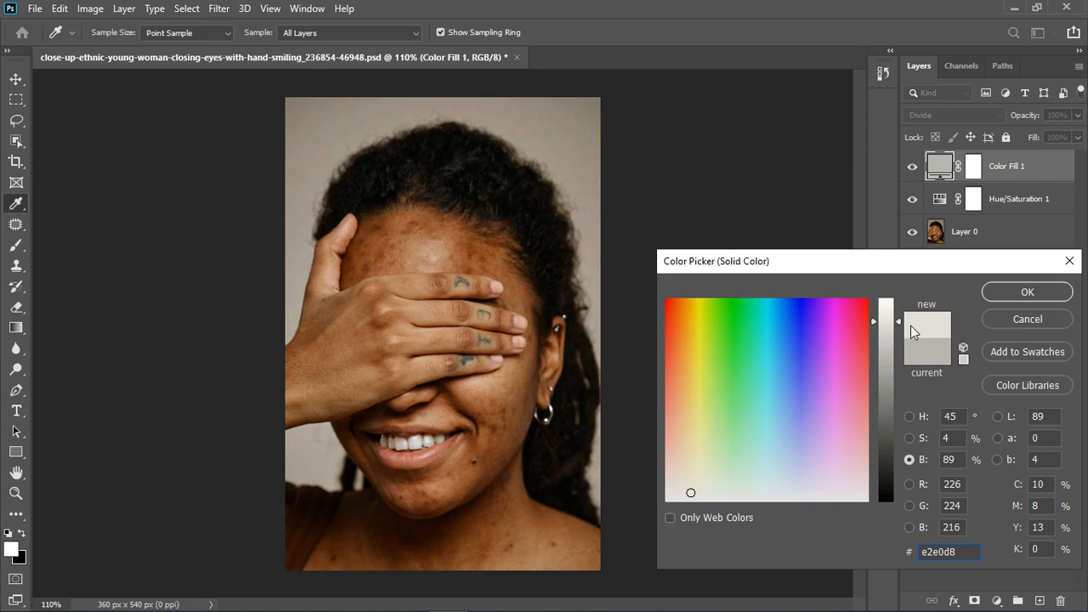
{"action": "left_click_drag", "start_coordinate": [898, 323], "coordinate": [897, 325]}
{"action": "left_click", "coordinate": [989, 294]}
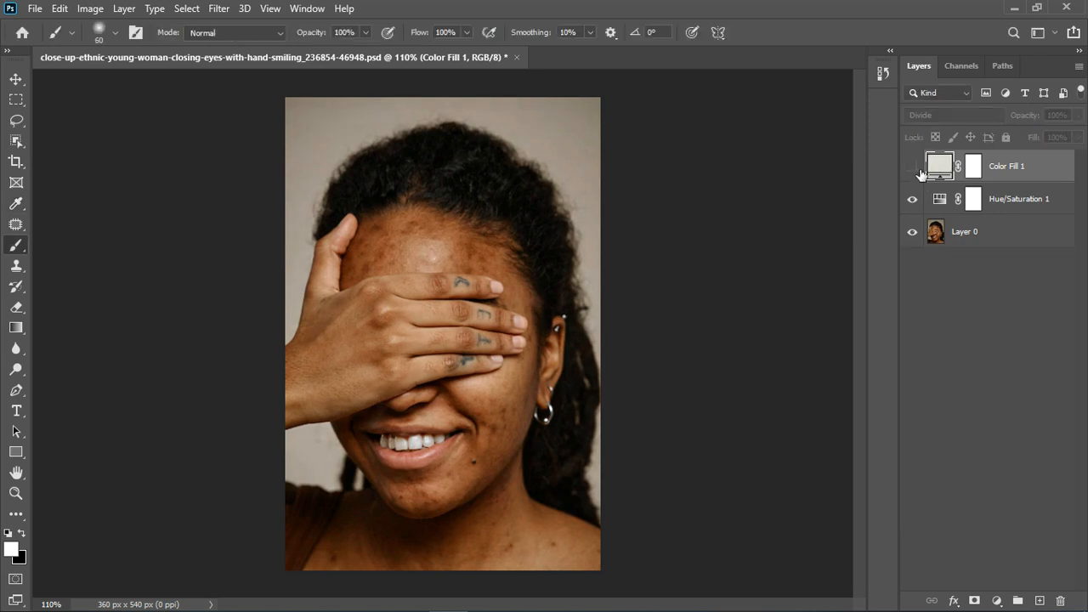
Step: Group the color fill and Hue/Saturation layers, and toggle the group's visibility to compare the portrait before and after
{"action": "scroll", "coordinate": [479, 414], "scroll_direction": "up", "scroll_amount": 1}
{"action": "scroll", "coordinate": [479, 414], "scroll_direction": "up", "scroll_amount": 2}
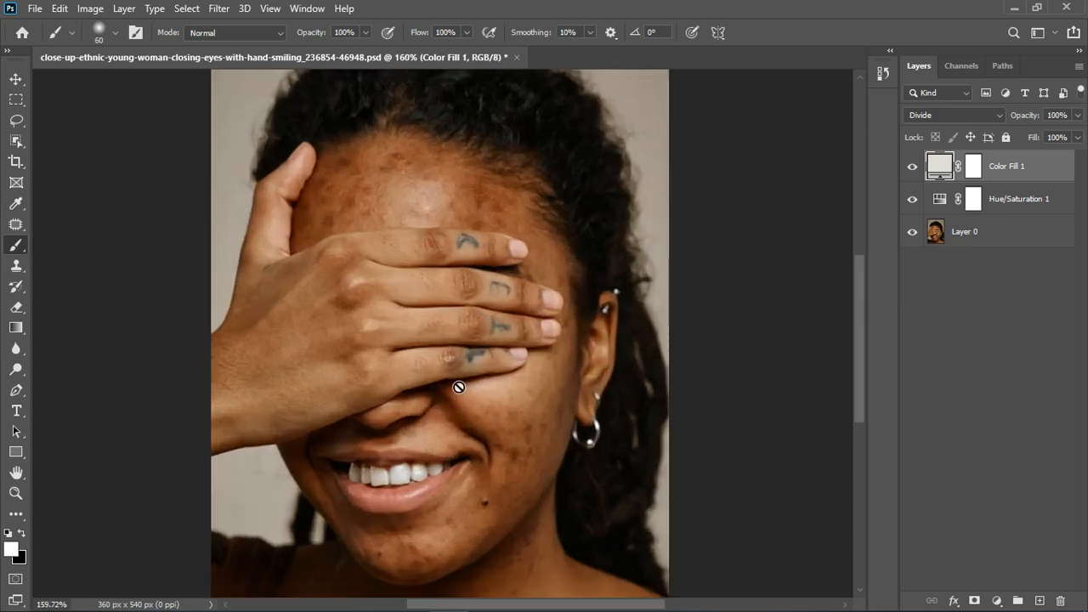
{"action": "left_click", "coordinate": [1026, 210], "text": "shift"}
{"action": "left_click", "coordinate": [1017, 600]}
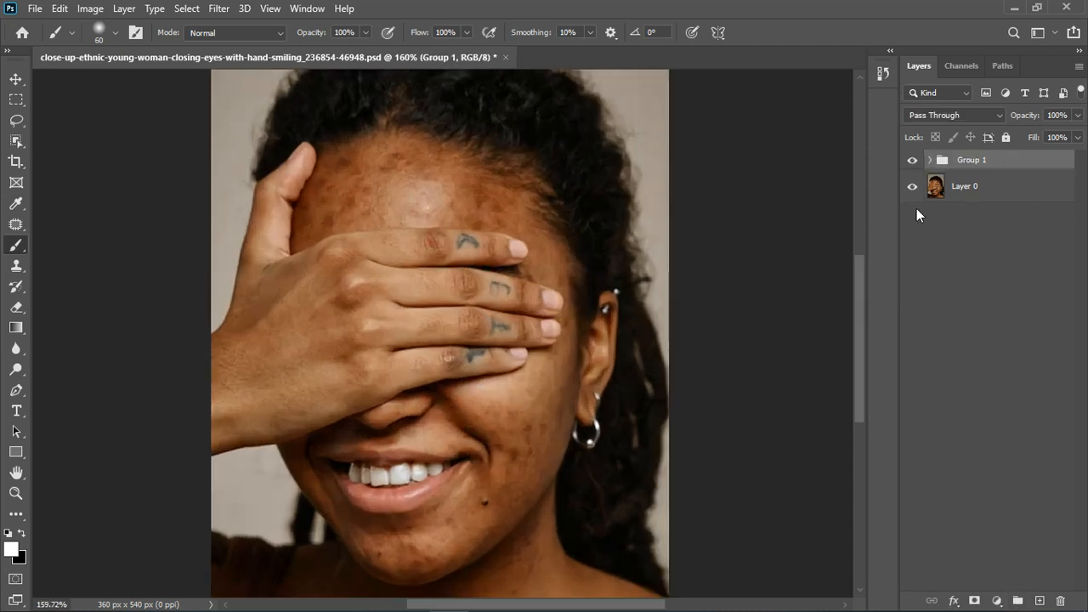
{"action": "left_click", "coordinate": [914, 161]}
{"action": "left_click", "coordinate": [914, 160]}
{"action": "scroll", "coordinate": [668, 313], "scroll_direction": "down", "scroll_amount": 3}
{"action": "scroll", "coordinate": [437, 298], "scroll_direction": "up", "scroll_amount": 3}
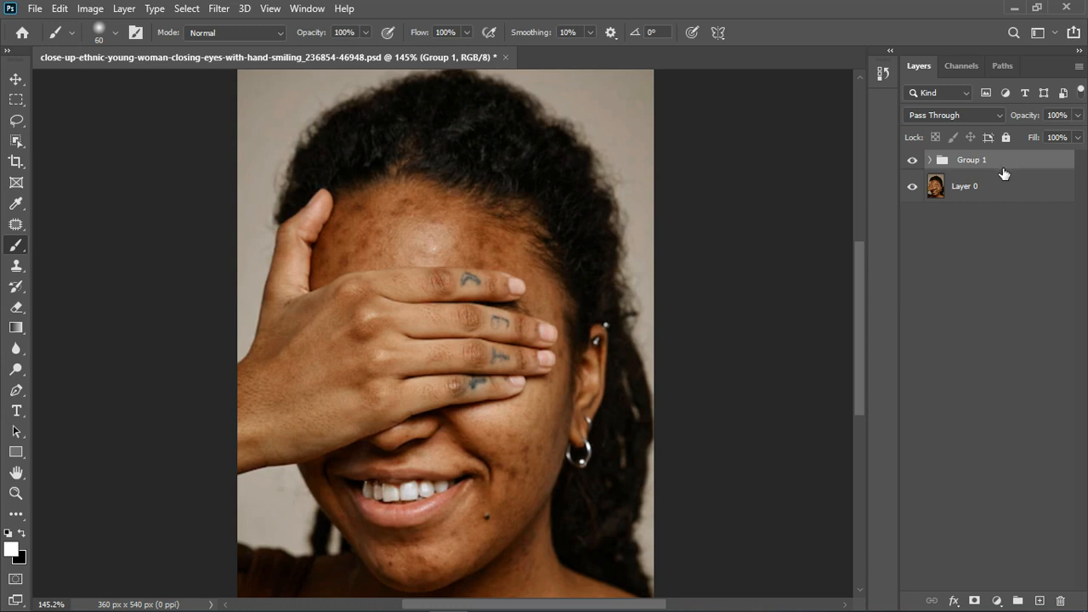
Step: Stamp all visible layers into a new merged layer on top and duplicate it twice
{"action": "key", "text": "ctrl+alt+shift+e"}
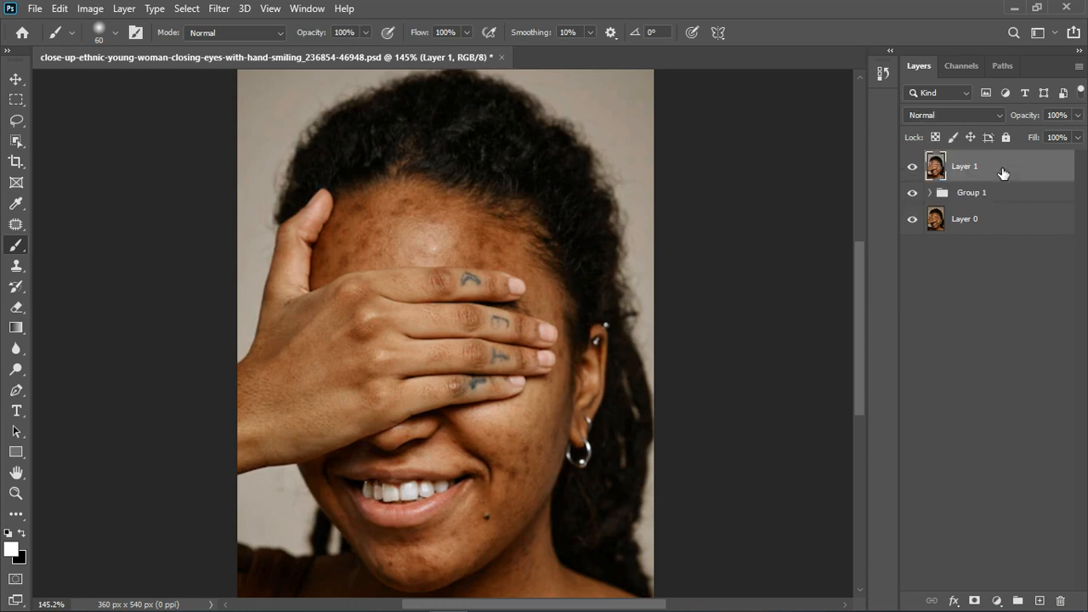
{"action": "key", "text": "ctrl+j"}
{"action": "key", "text": "ctrl+j"}
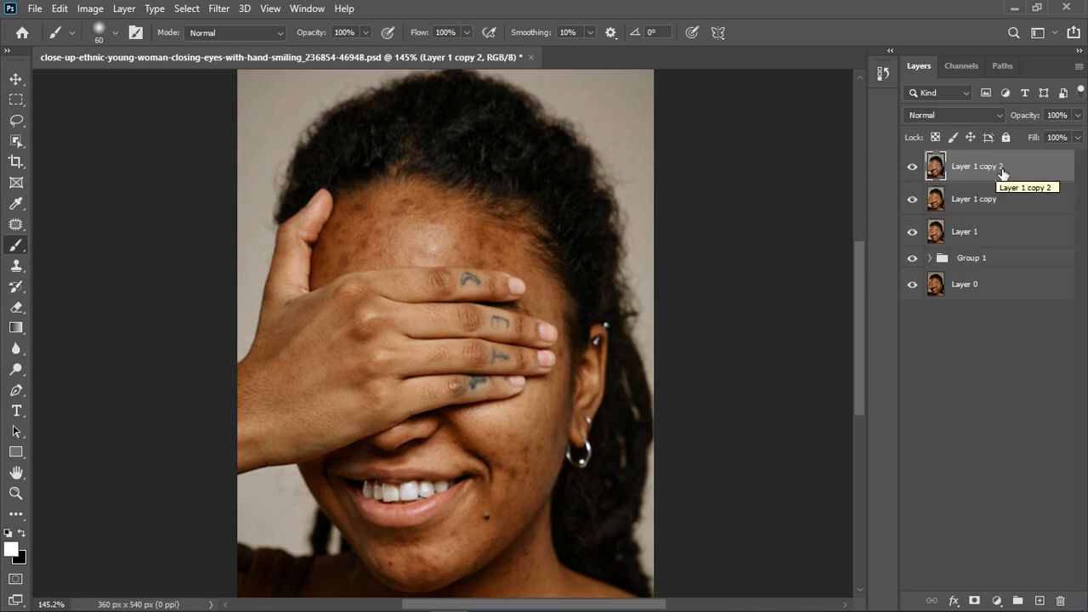
Step: Rename the three merged layers, from lowest to highest in the stack, as ref, color and texture
{"action": "double_click", "coordinate": [970, 238]}
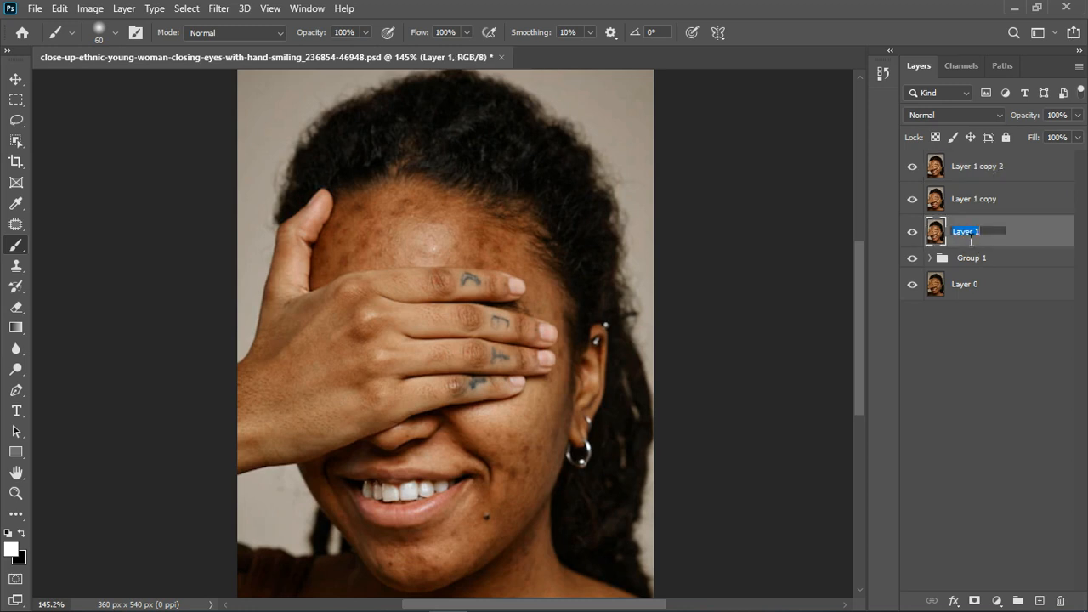
{"action": "type", "text": "ref"}
{"action": "key", "text": "Return"}
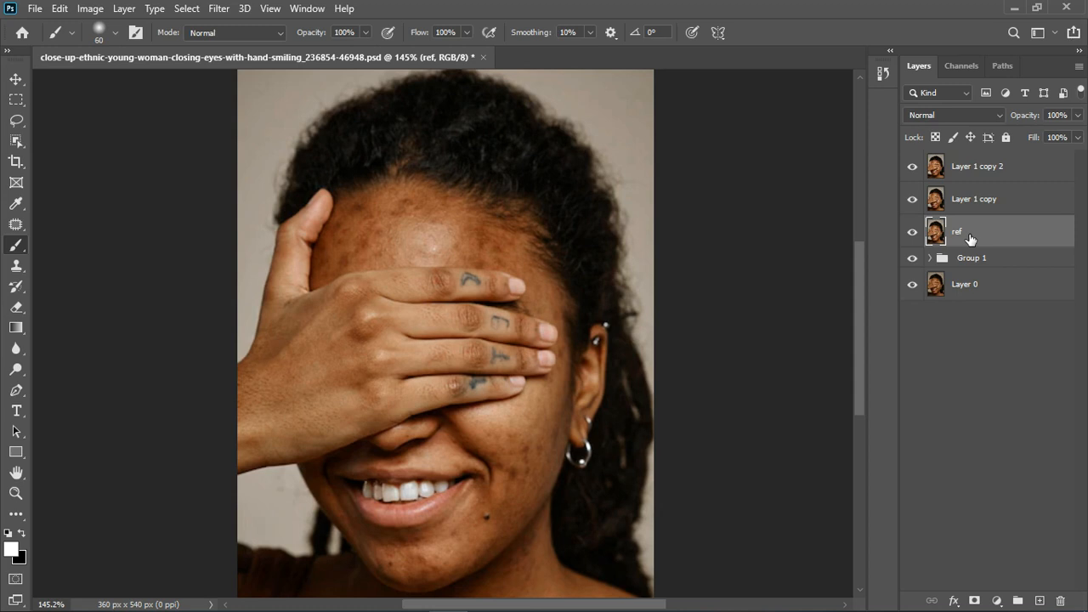
{"action": "double_click", "coordinate": [977, 204]}
{"action": "type", "text": "co"}
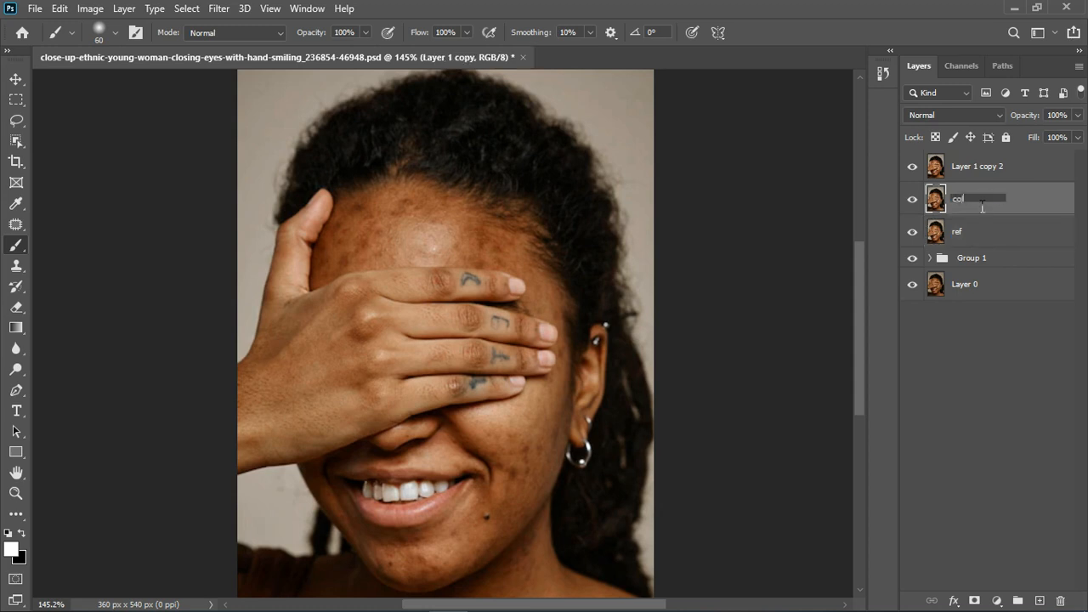
{"action": "type", "text": "lor"}
{"action": "key", "text": "Return"}
{"action": "double_click", "coordinate": [986, 174]}
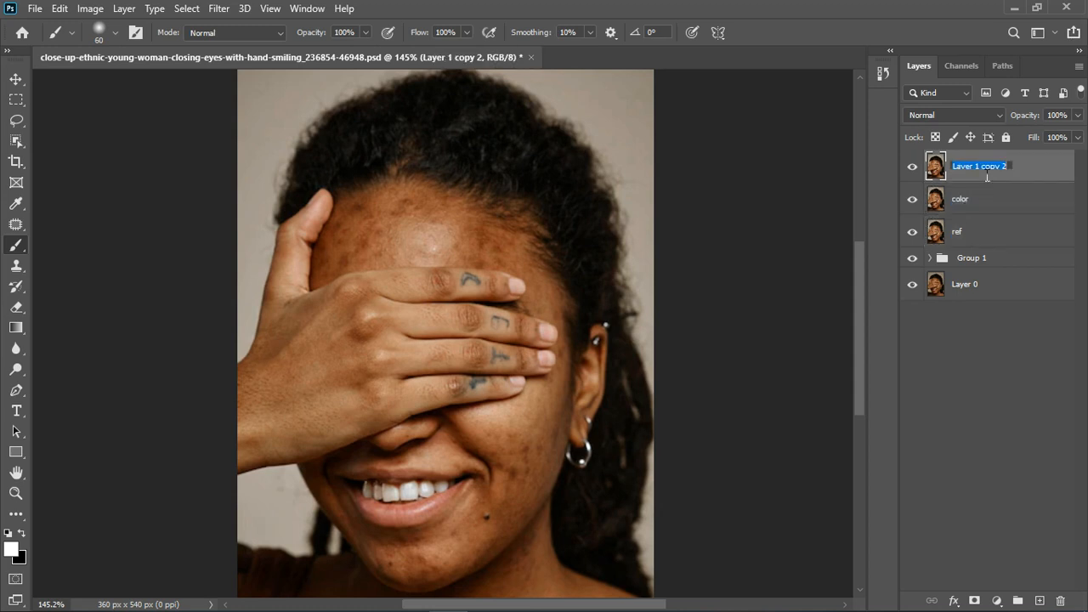
{"action": "type", "text": "texture"}
{"action": "key", "text": "Return"}
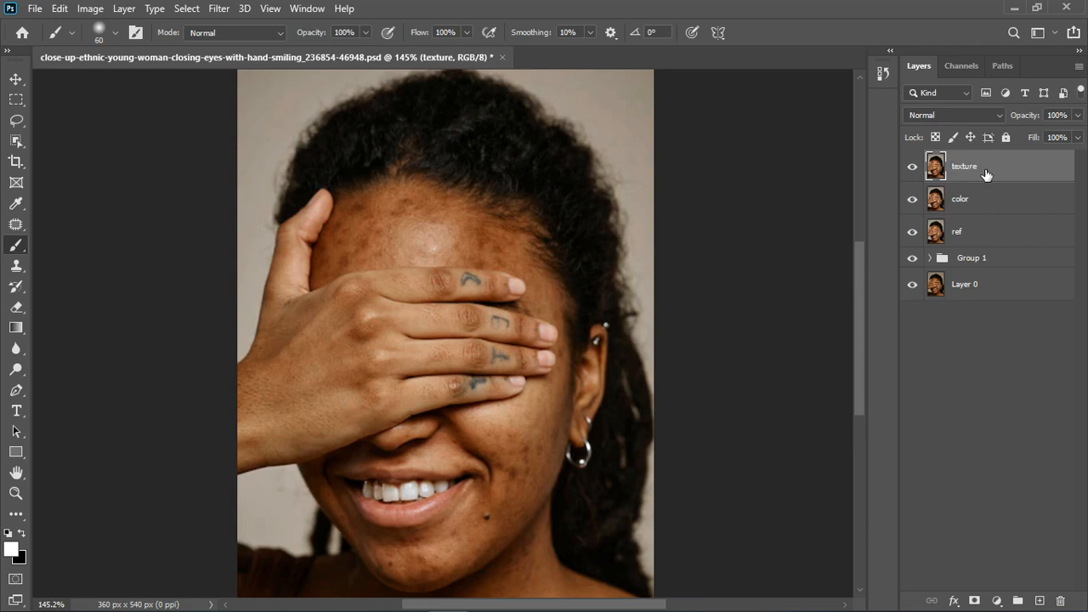
Step: Hide the texture layer and apply a Gaussian Blur with a radius of about 1.3 pixels to the color layer
{"action": "left_click", "coordinate": [991, 197]}
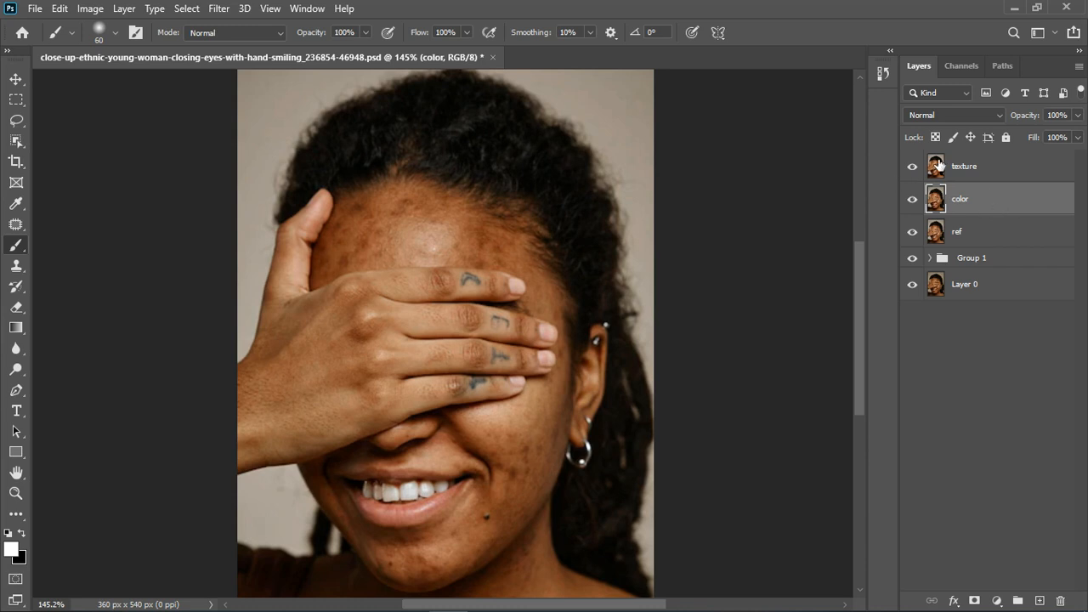
{"action": "left_click", "coordinate": [912, 167]}
{"action": "left_click", "coordinate": [225, 11]}
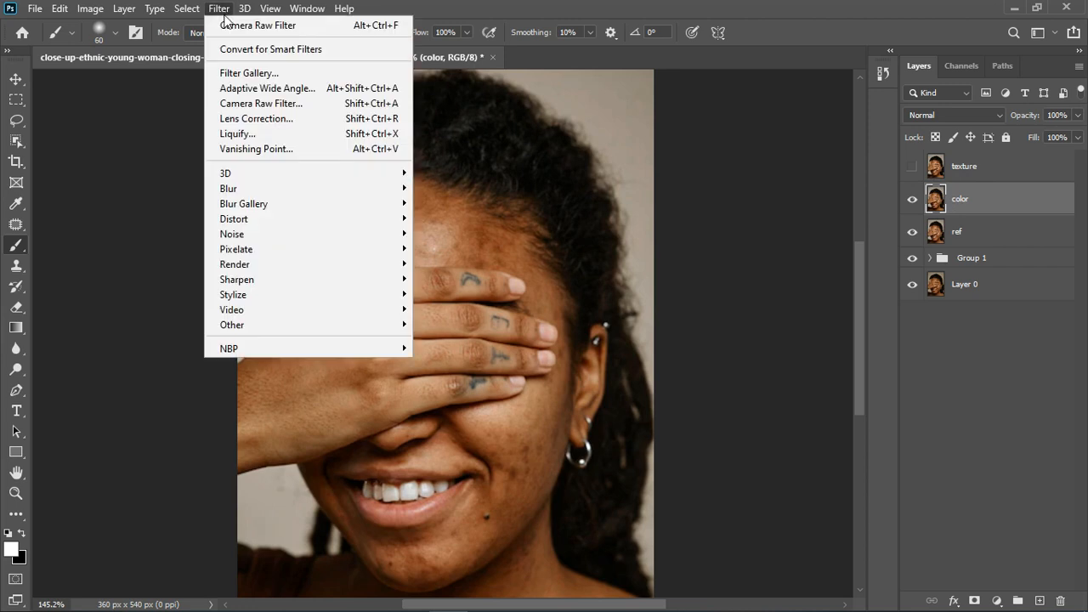
{"action": "mouse_move", "coordinate": [275, 189]}
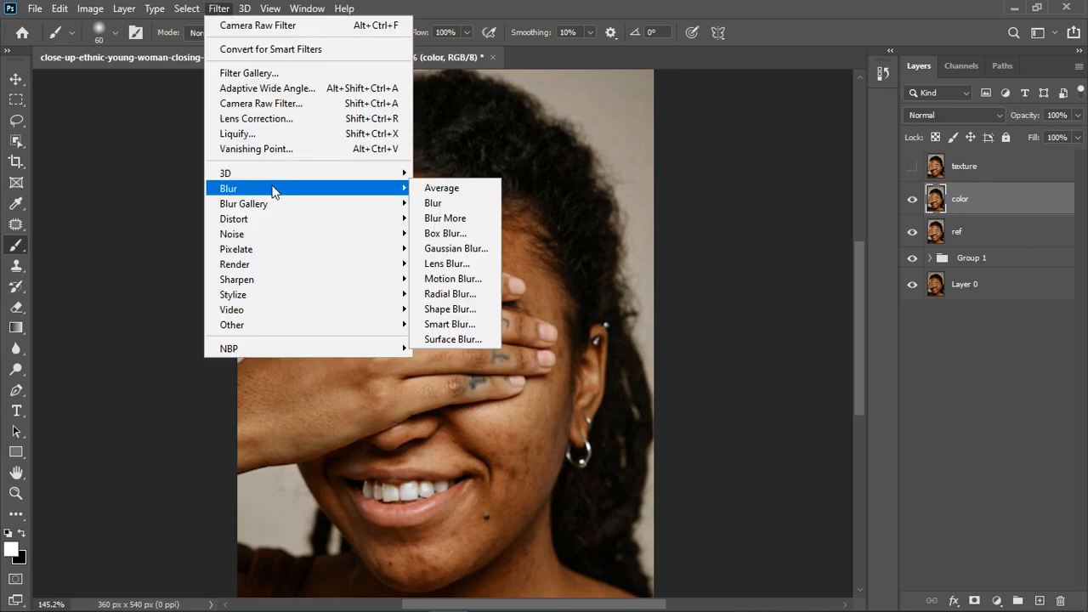
{"action": "left_click", "coordinate": [451, 248]}
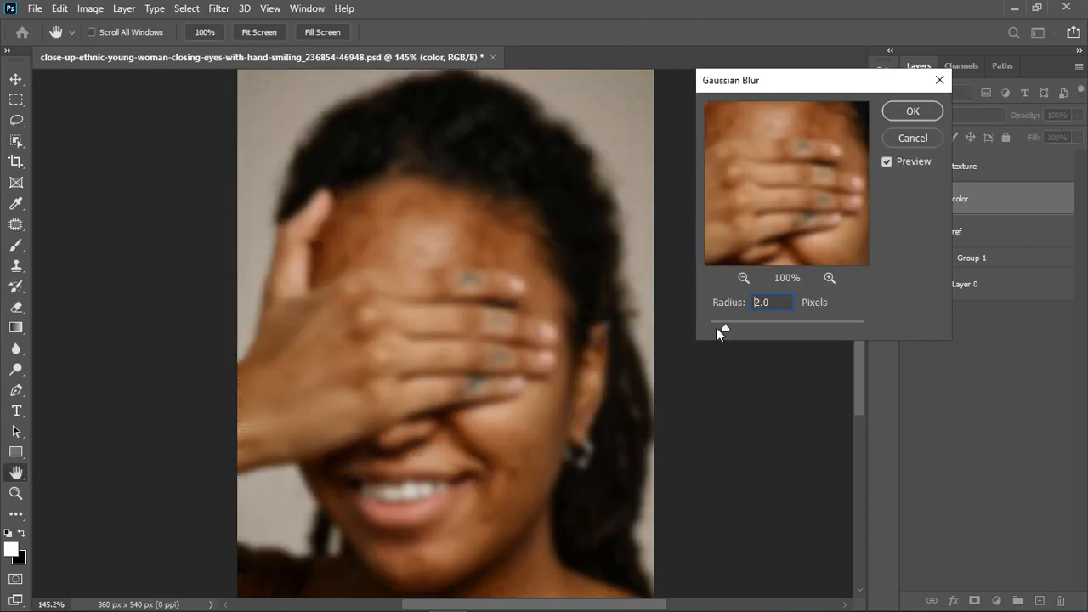
{"action": "left_click_drag", "start_coordinate": [717, 328], "coordinate": [709, 328]}
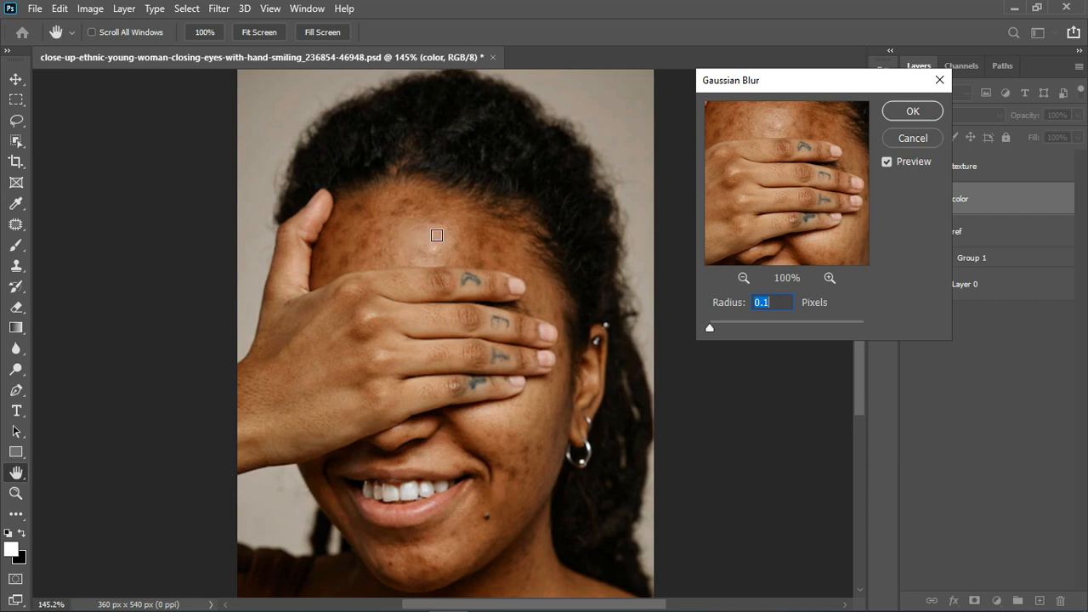
{"action": "left_click_drag", "start_coordinate": [710, 330], "coordinate": [724, 326]}
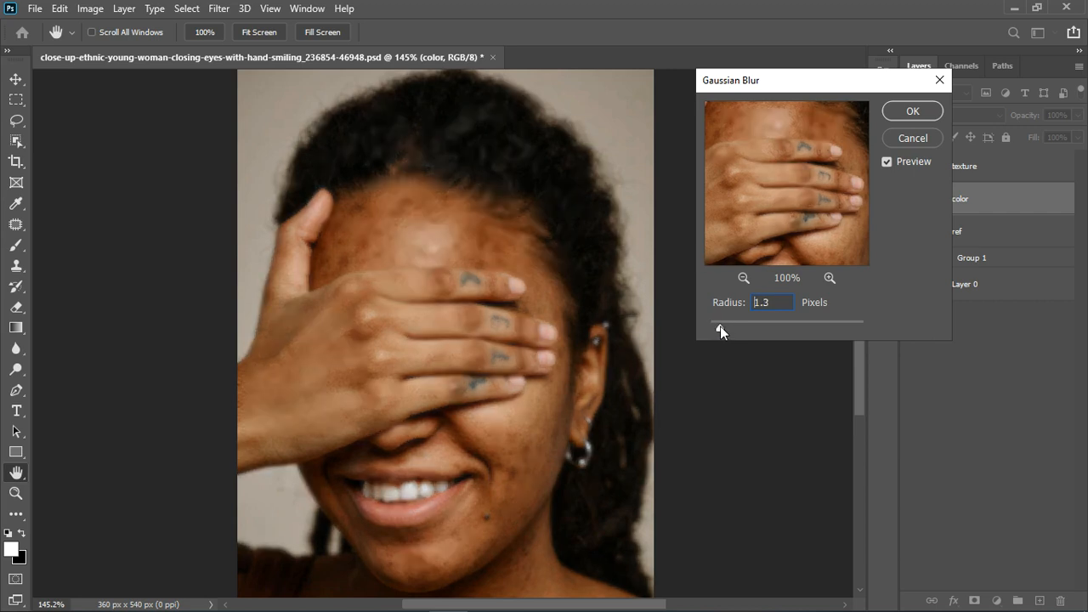
{"action": "left_click_drag", "start_coordinate": [720, 326], "coordinate": [720, 326]}
{"action": "left_click", "coordinate": [914, 112]}
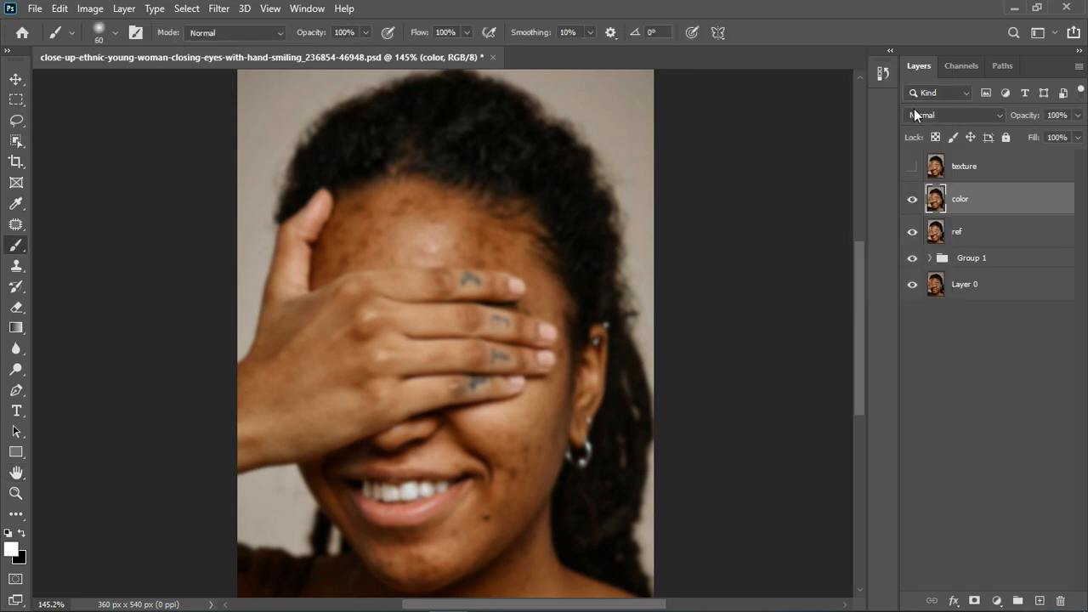
Step: Apply the color layer to the visible texture layer using Apply Image with Subtract, scale 2 and offset 128, and set its blend mode to Linear Light
{"action": "left_click", "coordinate": [912, 167]}
{"action": "left_click", "coordinate": [1010, 174]}
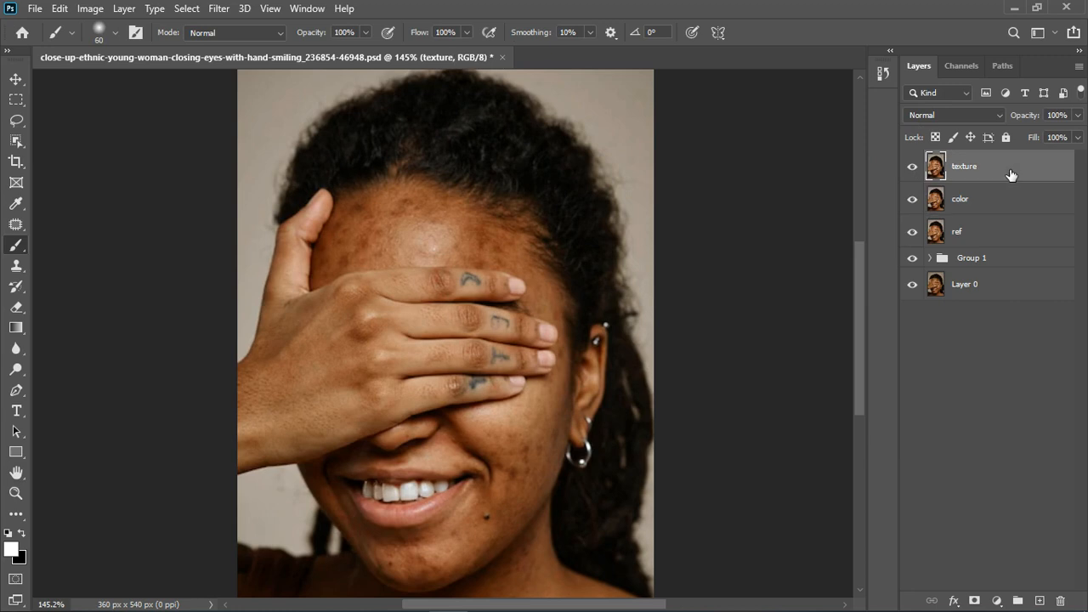
{"action": "left_click", "coordinate": [99, 10]}
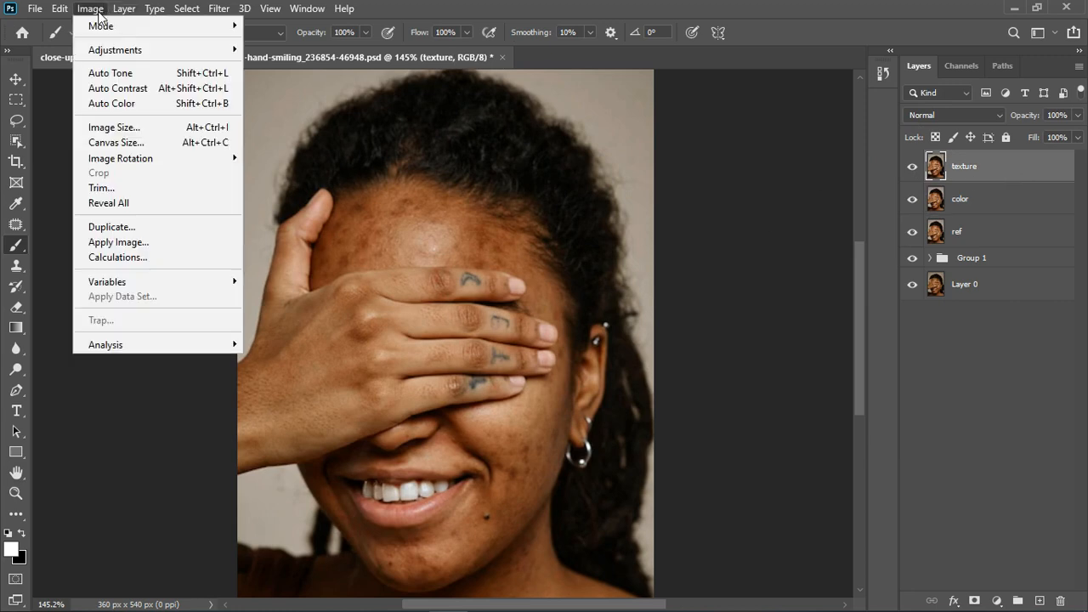
{"action": "left_click", "coordinate": [143, 242]}
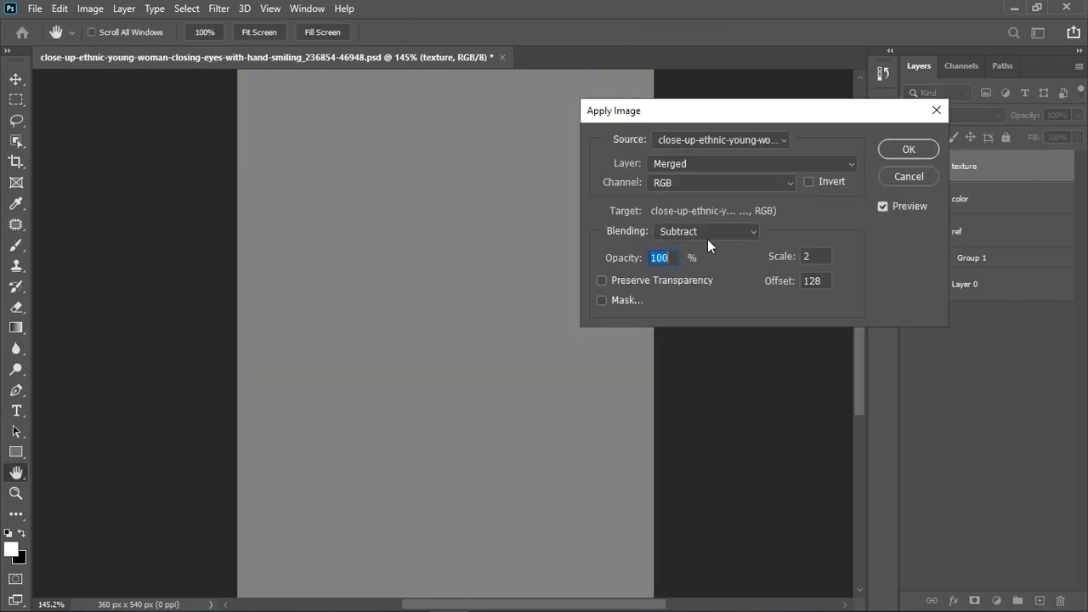
{"action": "left_click", "coordinate": [722, 167]}
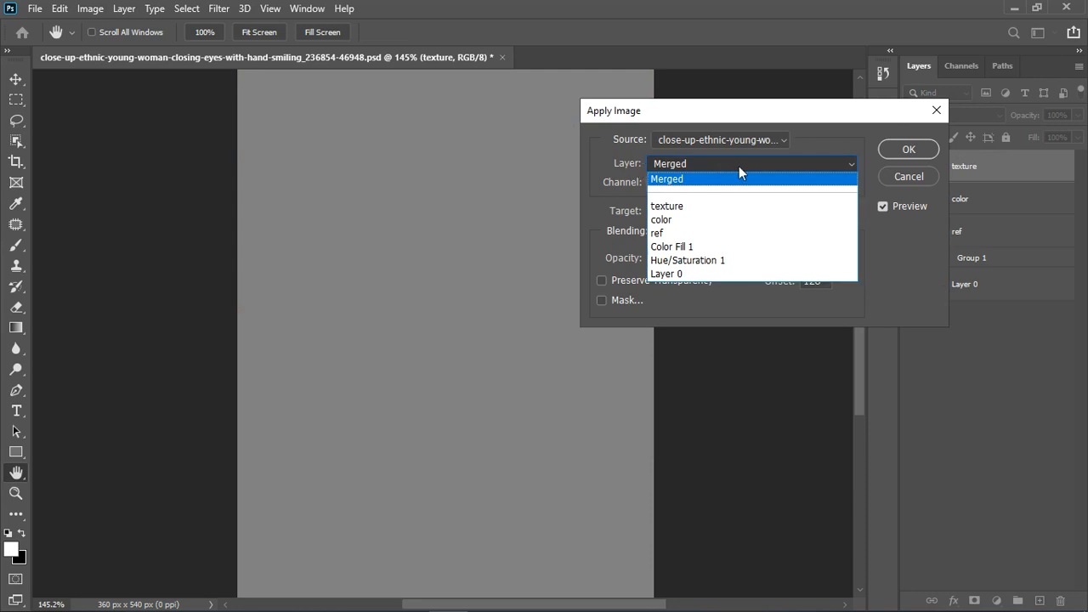
{"action": "left_click", "coordinate": [675, 223]}
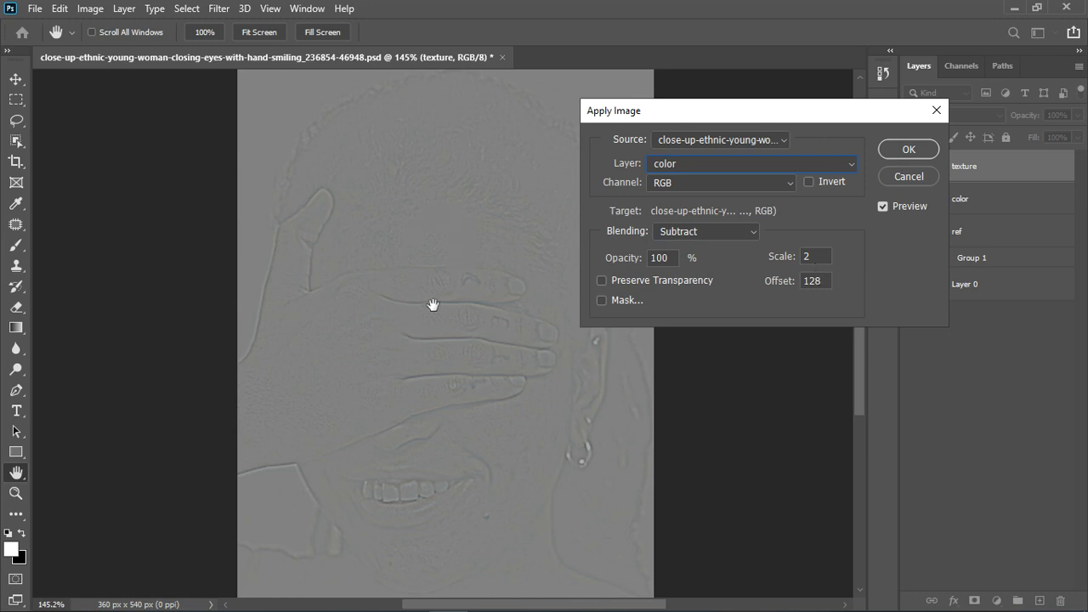
{"action": "left_click", "coordinate": [916, 152]}
{"action": "left_click", "coordinate": [967, 113]}
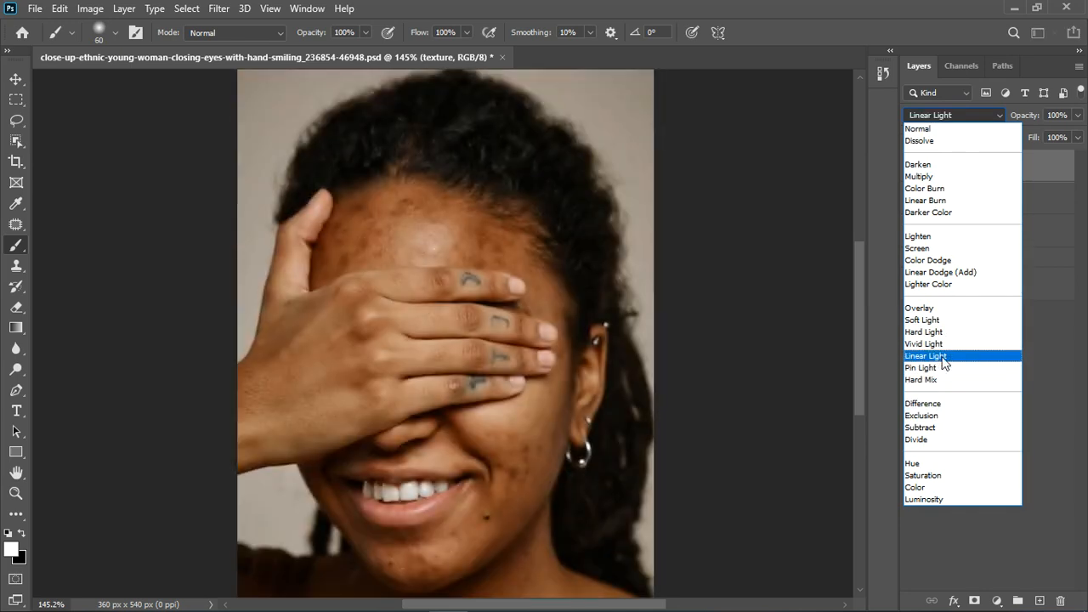
{"action": "left_click", "coordinate": [942, 356]}
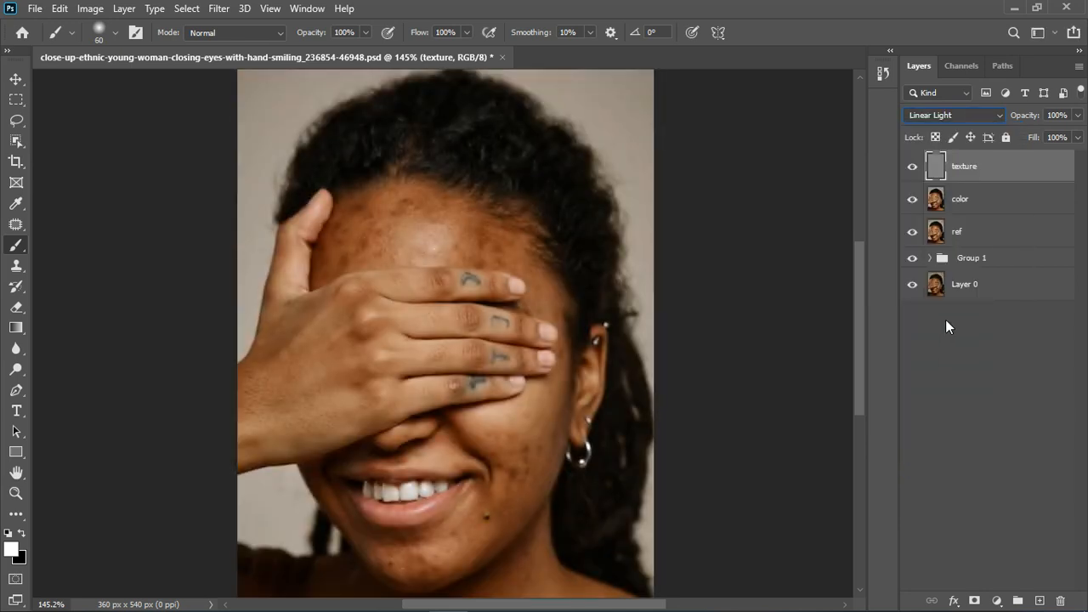
Step: Smooth the blotchy skin tones on the forehead on the color layer using the Mixer Brush at size 35
{"action": "right_click", "coordinate": [17, 248]}
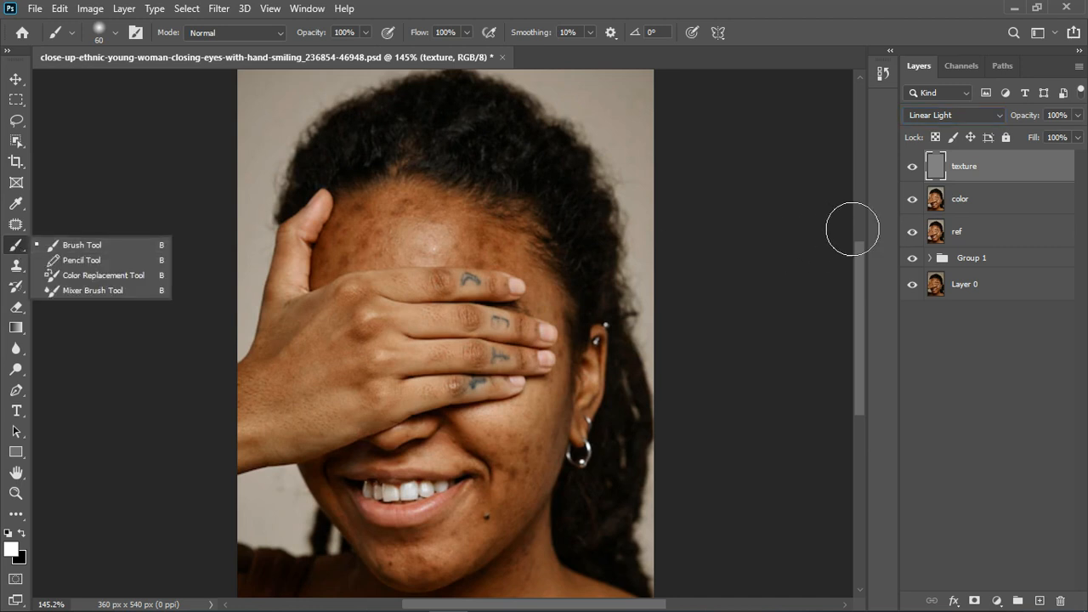
{"action": "left_click", "coordinate": [978, 209]}
{"action": "right_click", "coordinate": [17, 247]}
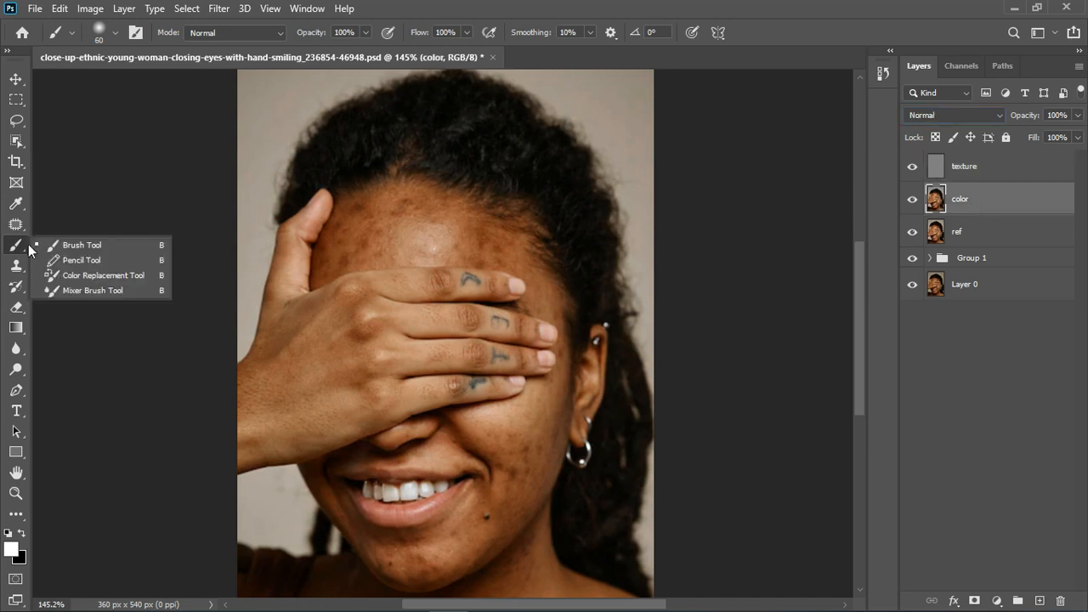
{"action": "left_click", "coordinate": [71, 291]}
{"action": "scroll", "coordinate": [391, 253], "scroll_direction": "up", "scroll_amount": 4}
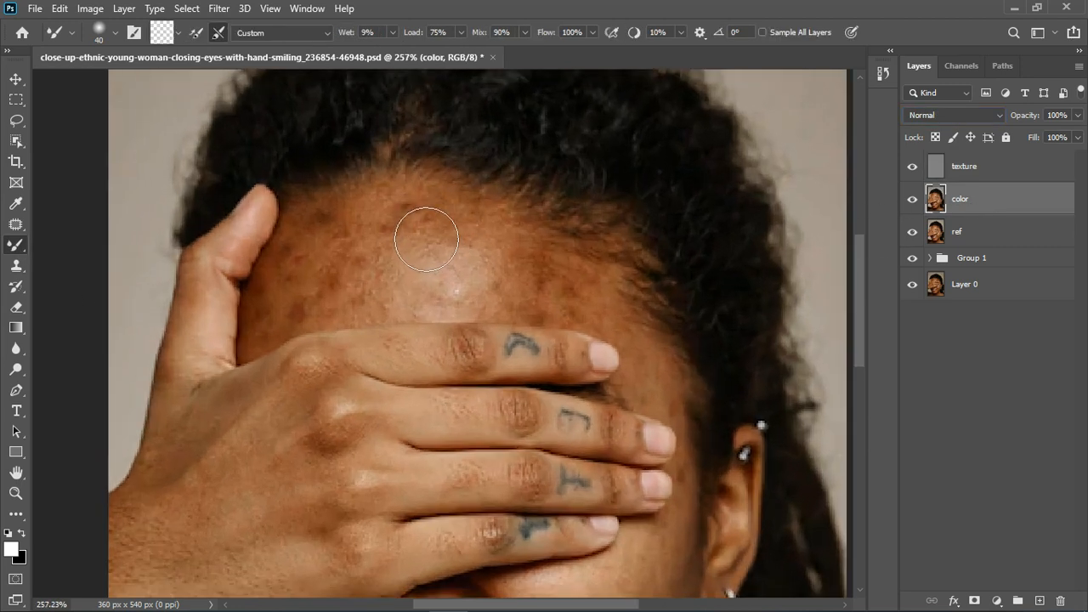
{"action": "scroll", "coordinate": [408, 243], "scroll_direction": "down", "scroll_amount": 2}
{"action": "key", "text": "bracketleft"}
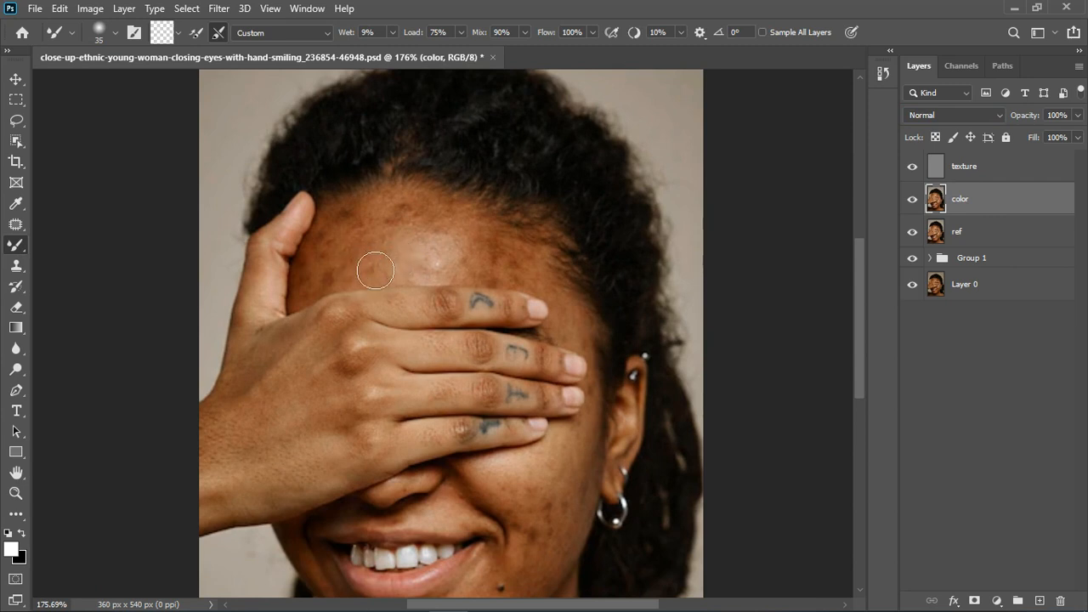
{"action": "left_click_drag", "start_coordinate": [481, 258], "coordinate": [505, 258]}
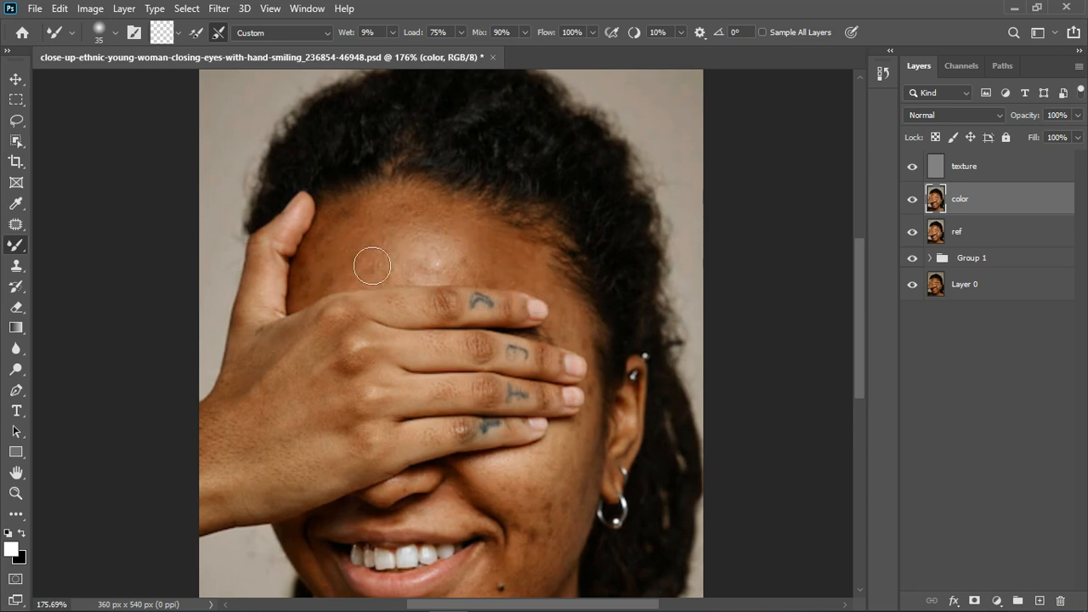
{"action": "scroll", "coordinate": [408, 255], "scroll_direction": "down", "scroll_amount": 3}
{"action": "scroll", "coordinate": [503, 236], "scroll_direction": "down", "scroll_amount": 1}
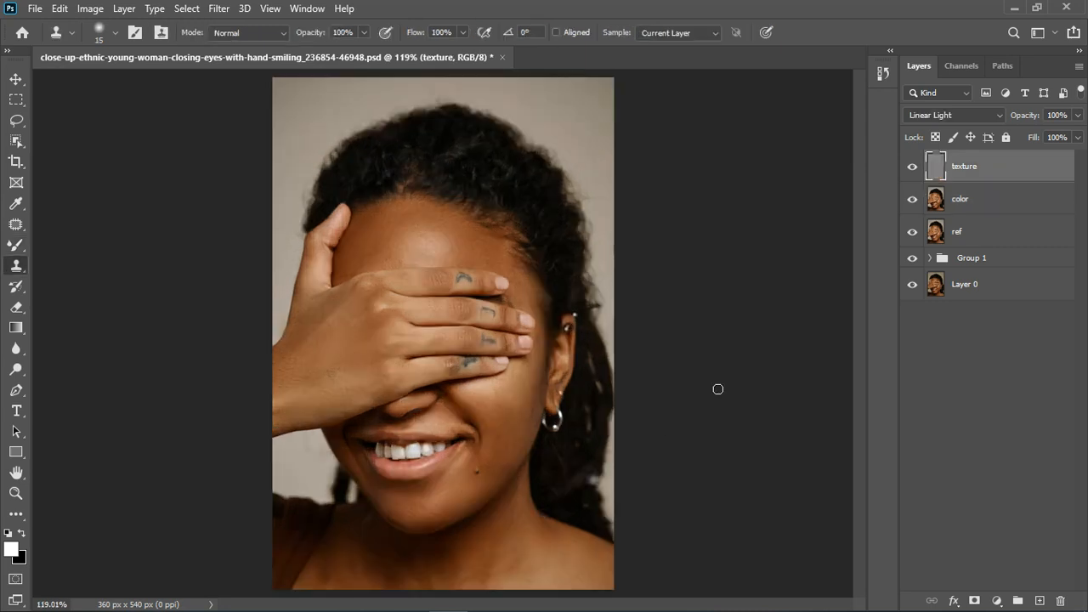
Step: Group the color and texture layers and rename the group as fre sep
{"action": "left_click", "coordinate": [1002, 210]}
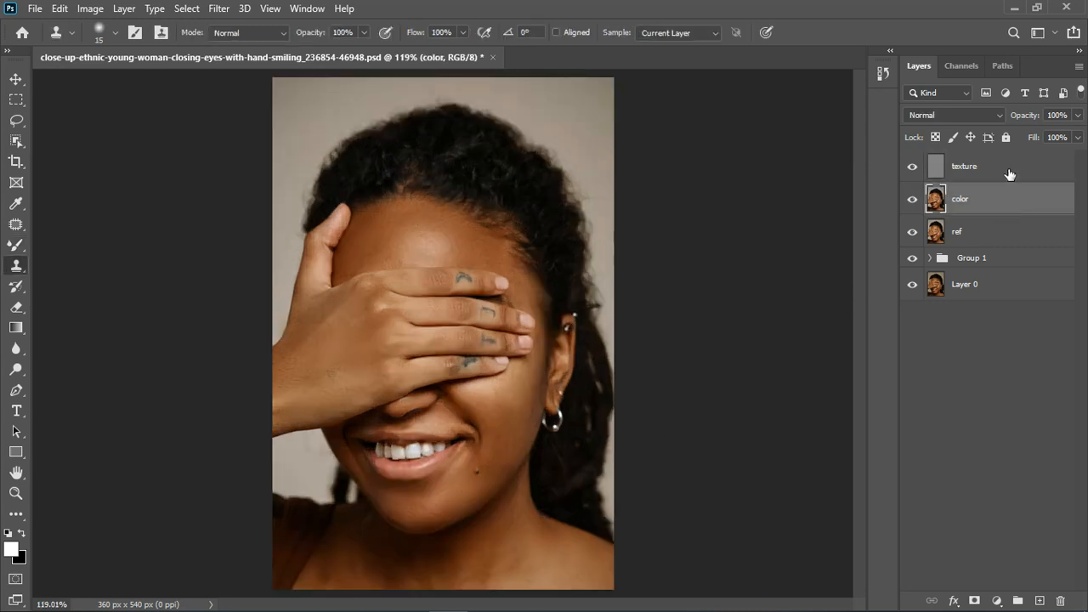
{"action": "left_click", "coordinate": [1008, 174], "text": "shift"}
{"action": "left_click", "coordinate": [1017, 600]}
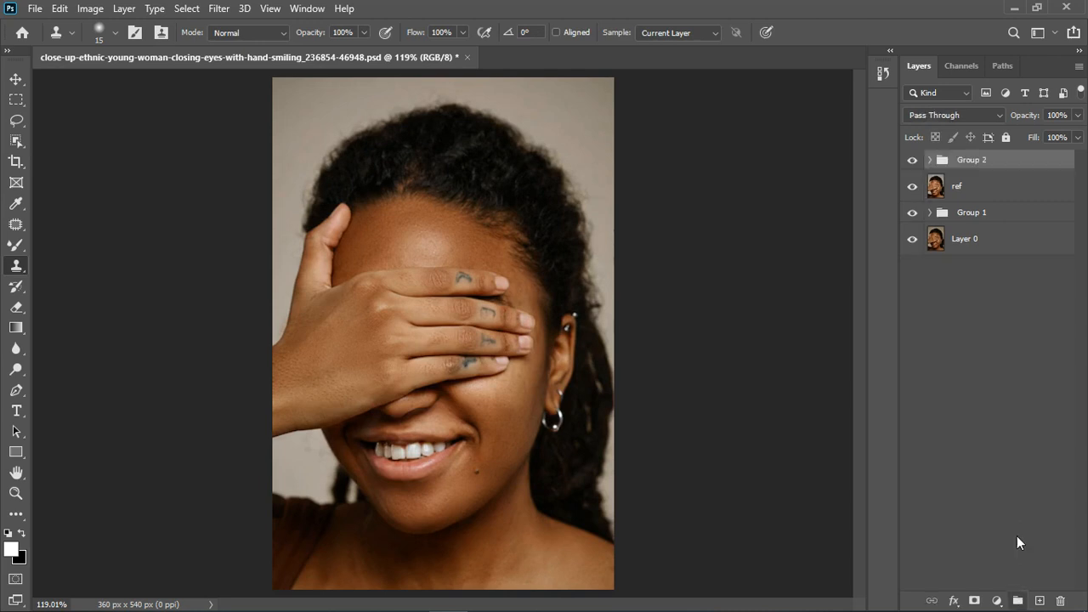
{"action": "double_click", "coordinate": [977, 160]}
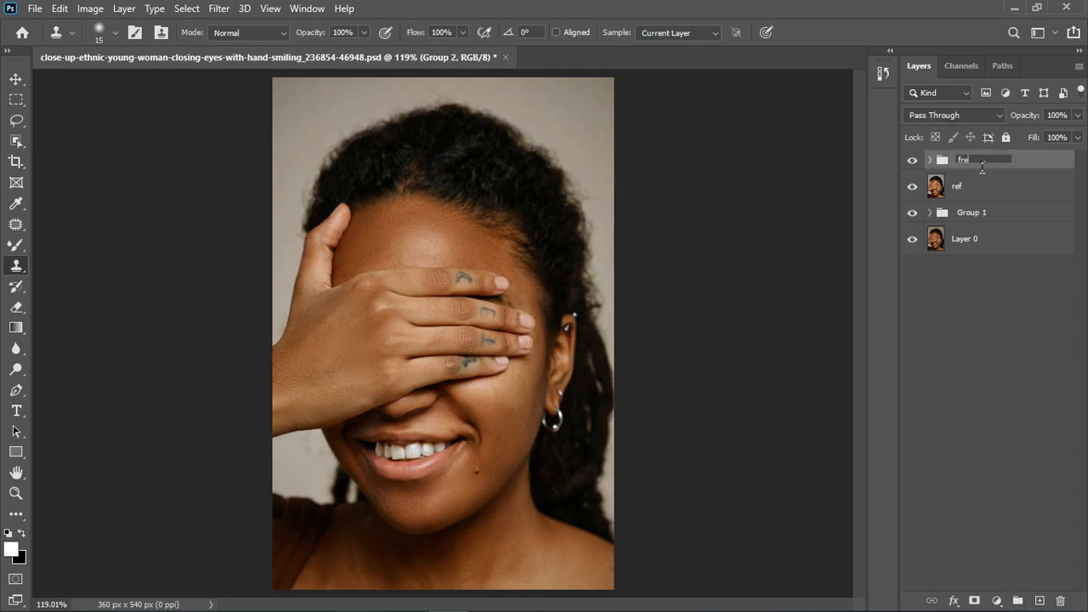
{"action": "key", "text": "Return"}
Step: Toggle the fre sep group's visibility to compare the skin before and after, and inspect the face up close
{"action": "left_click", "coordinate": [912, 160]}
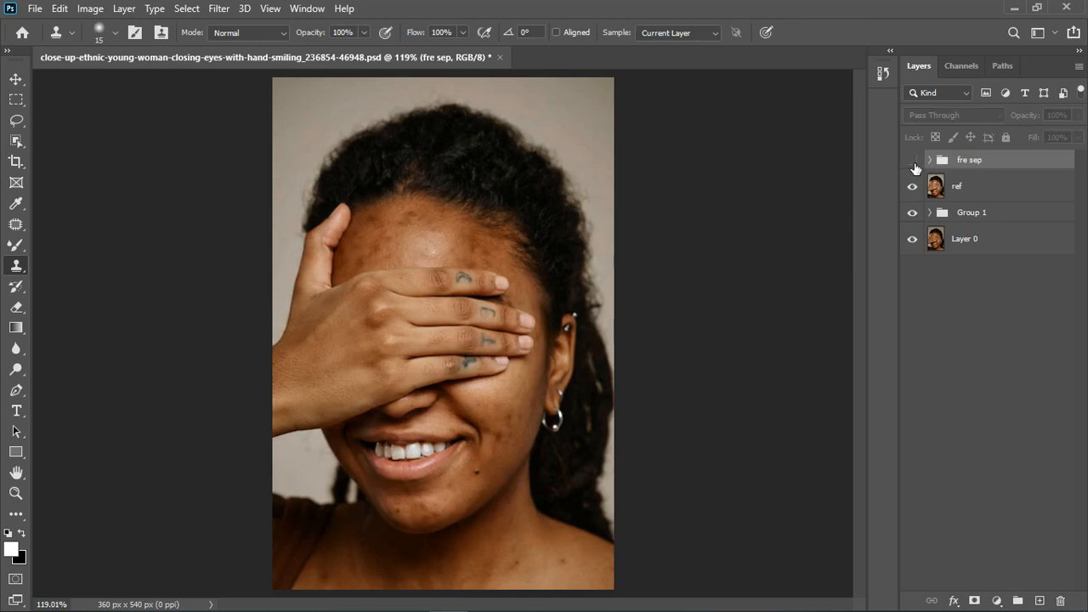
{"action": "left_click", "coordinate": [914, 166]}
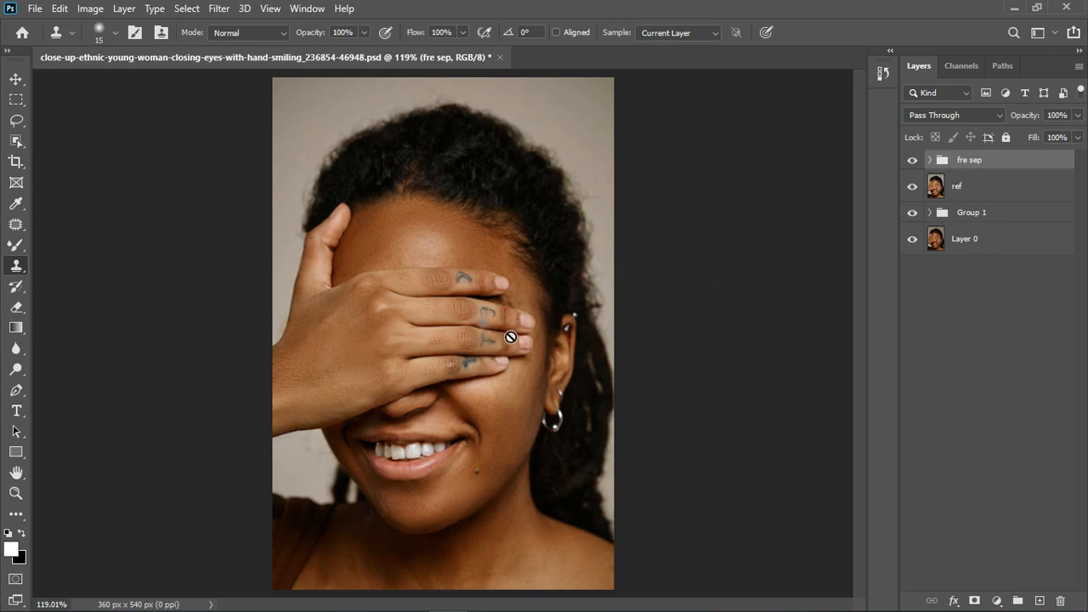
{"action": "scroll", "coordinate": [333, 365], "scroll_direction": "up", "scroll_amount": 3}
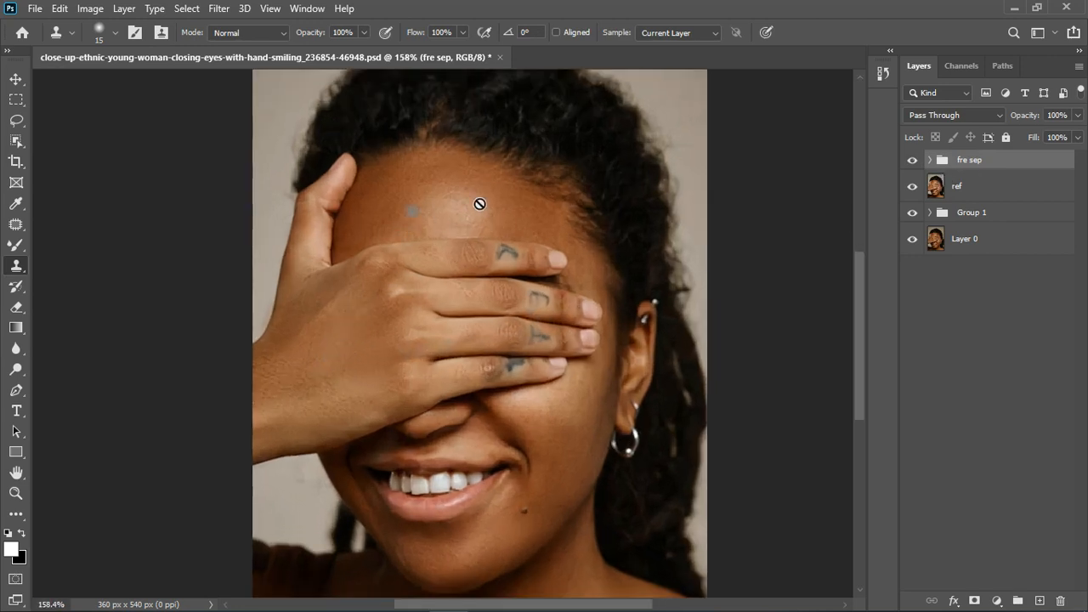
{"action": "scroll", "coordinate": [510, 399], "scroll_direction": "down", "scroll_amount": 3}
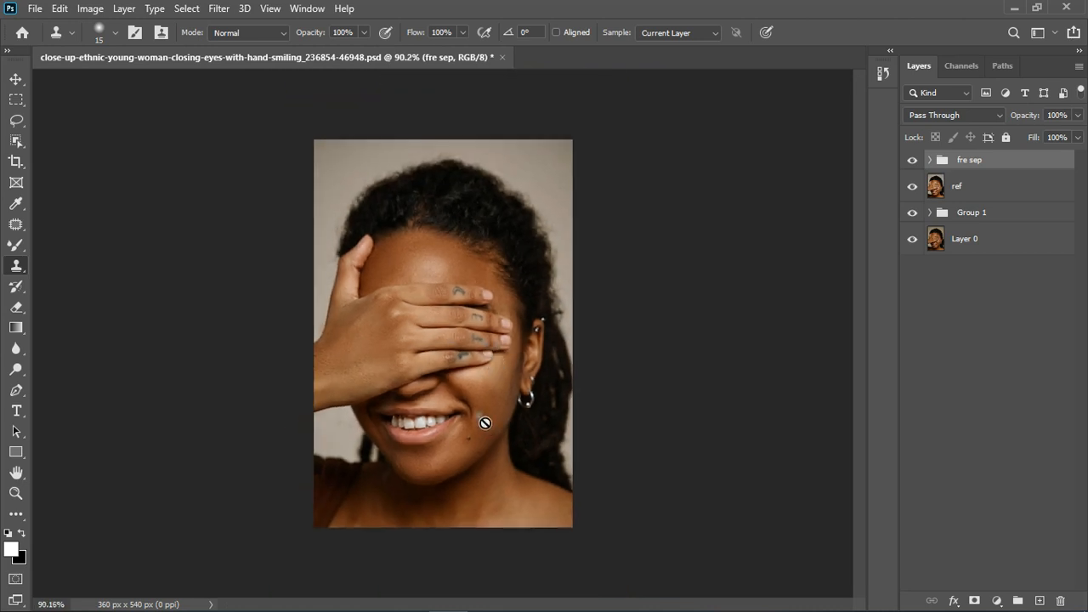
{"action": "scroll", "coordinate": [481, 417], "scroll_direction": "up", "scroll_amount": 1}
Step: Stamp all visible layers into a new merged layer on top and open it in the Camera Raw filter
{"action": "key", "text": "b"}
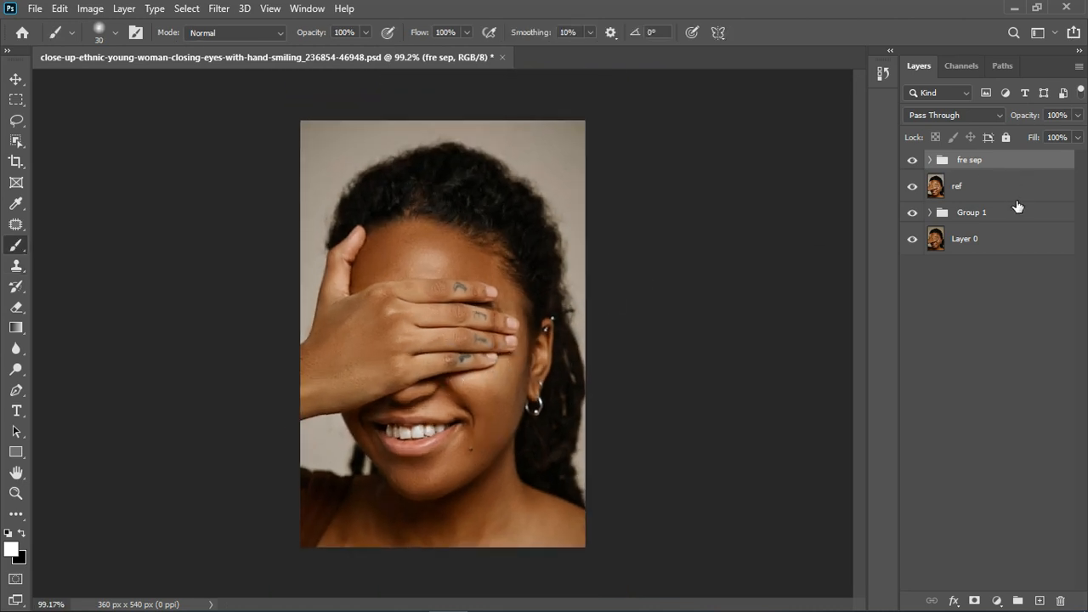
{"action": "key", "text": "ctrl+shift+alt+e"}
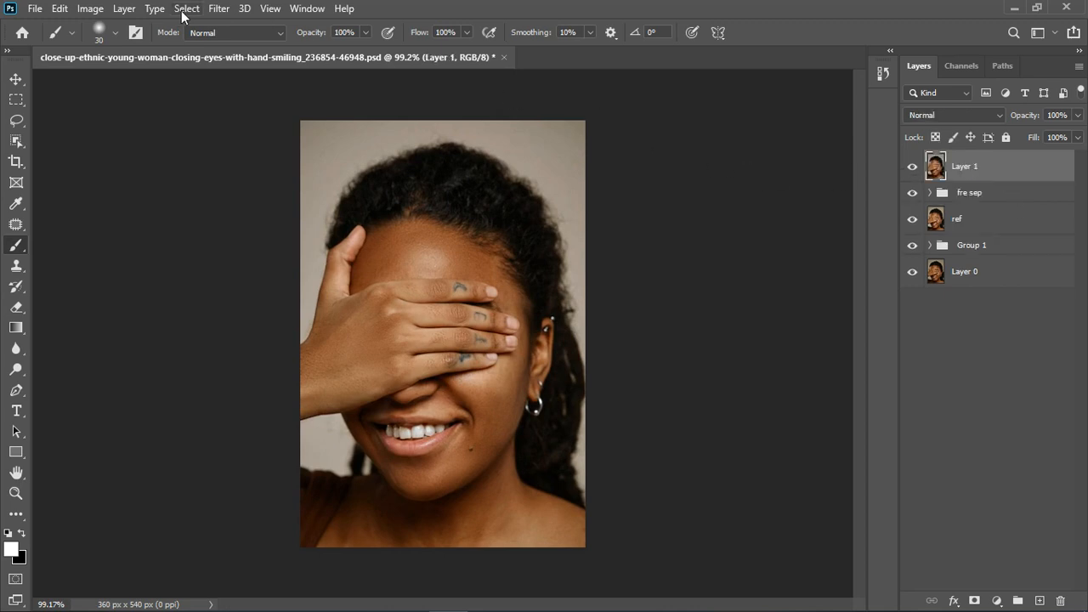
{"action": "left_click", "coordinate": [219, 9]}
{"action": "left_click", "coordinate": [266, 108]}
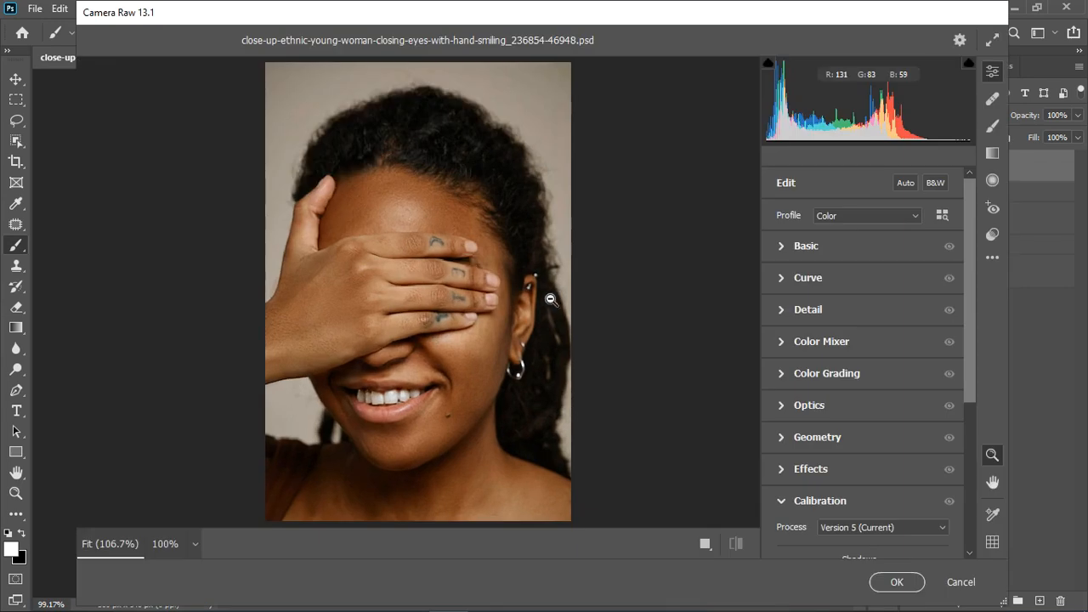
Step: In the Color Mixer, set the Oranges hue to -1 and the luminance to +13 for Oranges and +17 for Yellows
{"action": "left_click", "coordinate": [787, 342]}
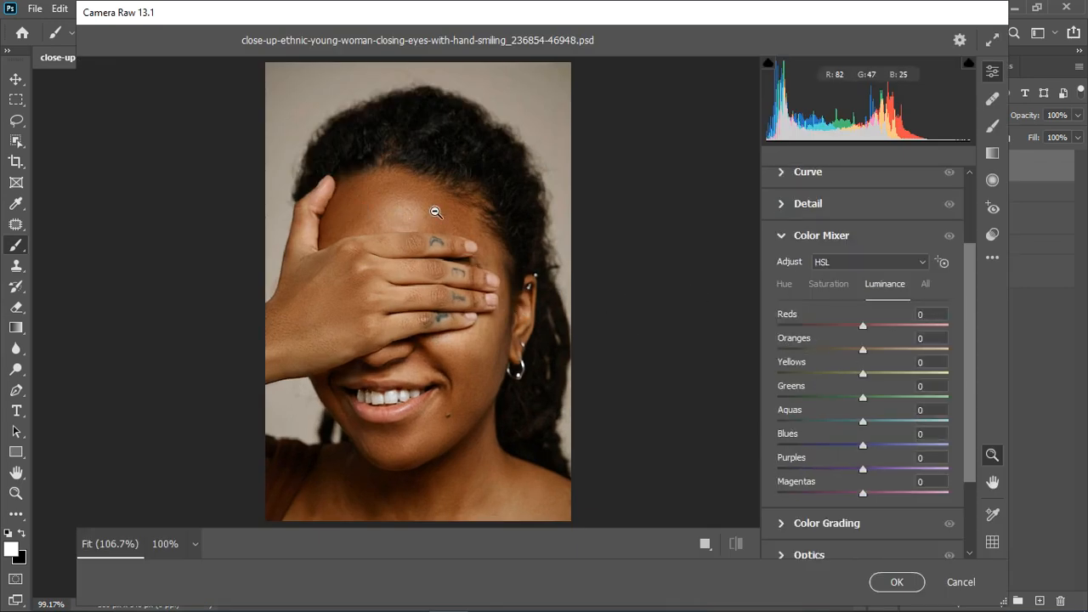
{"action": "left_click", "coordinate": [830, 290]}
{"action": "left_click", "coordinate": [782, 285]}
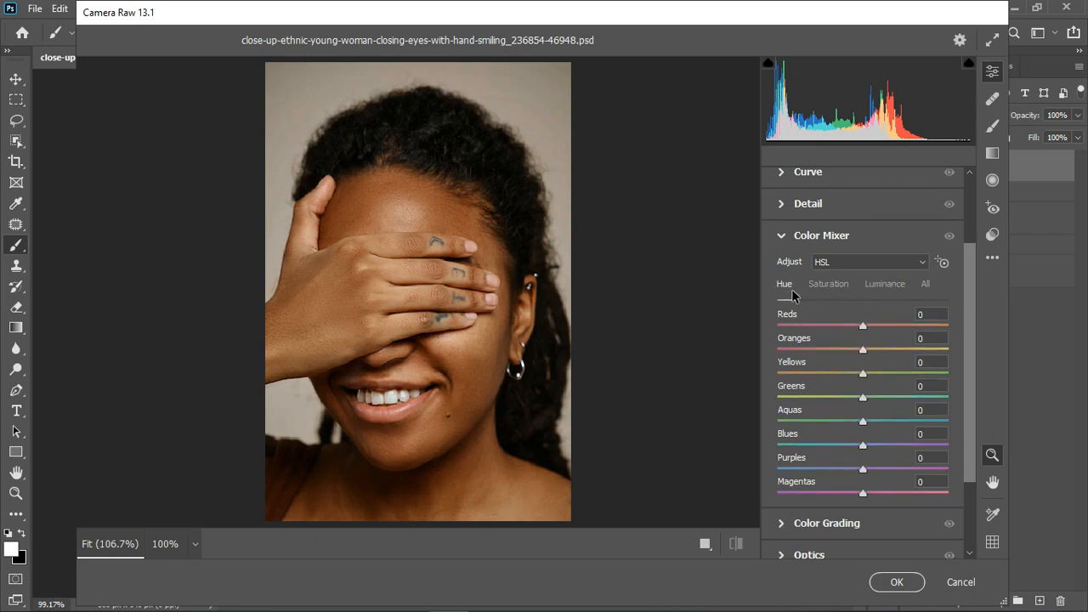
{"action": "mouse_move", "coordinate": [863, 349]}
{"action": "left_mouse_down"}
{"action": "mouse_move", "coordinate": [904, 352]}
{"action": "mouse_move", "coordinate": [804, 353]}
{"action": "mouse_move", "coordinate": [866, 355]}
{"action": "left_mouse_up"}
{"action": "left_click", "coordinate": [866, 356]}
{"action": "left_click", "coordinate": [884, 287]}
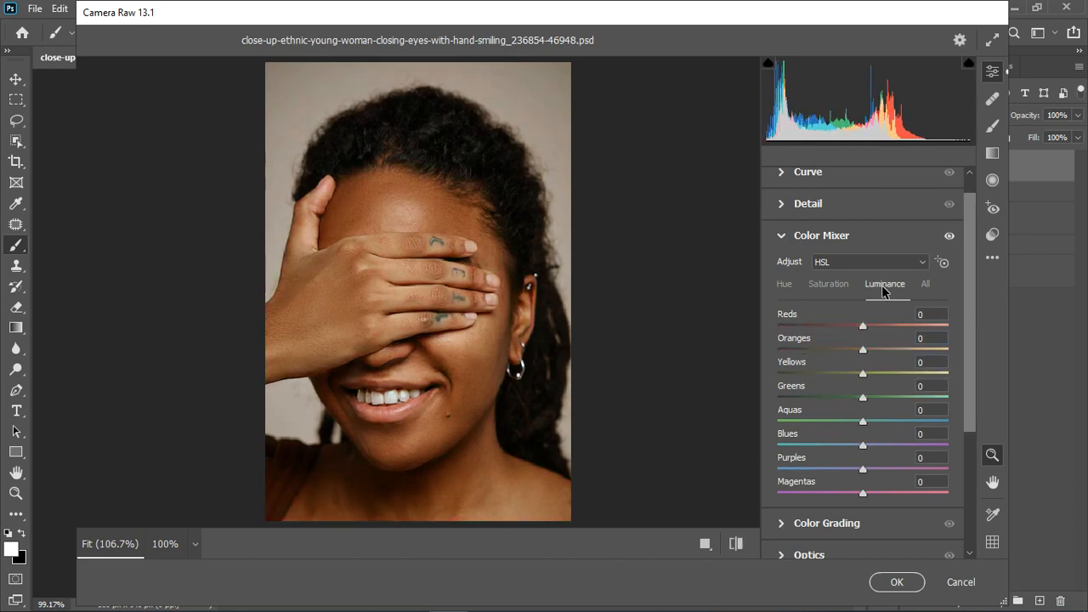
{"action": "left_click_drag", "start_coordinate": [863, 355], "coordinate": [878, 377]}
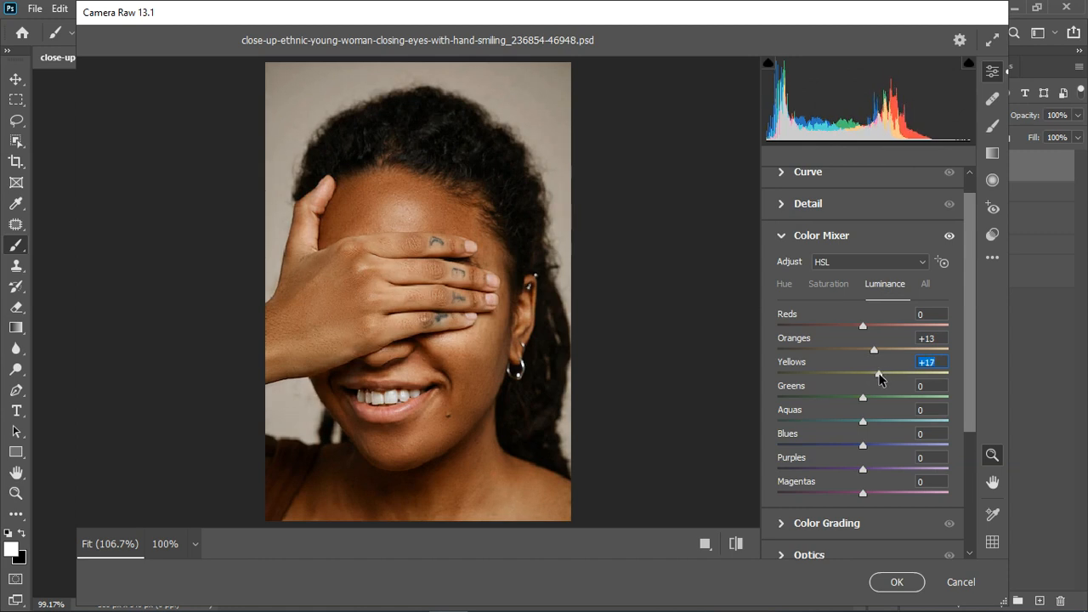
Step: Shift the Reds hue toward magenta in the Color Mixer and set the Reds saturation to +10
{"action": "left_click", "coordinate": [791, 290]}
{"action": "left_click_drag", "start_coordinate": [861, 328], "coordinate": [830, 326]}
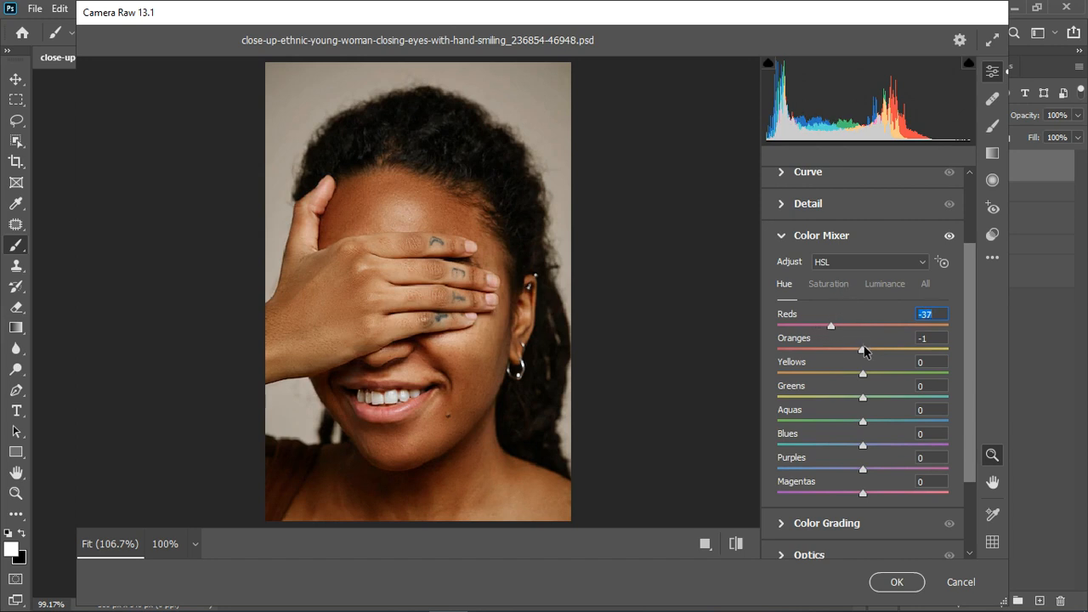
{"action": "left_click_drag", "start_coordinate": [867, 326], "coordinate": [875, 334]}
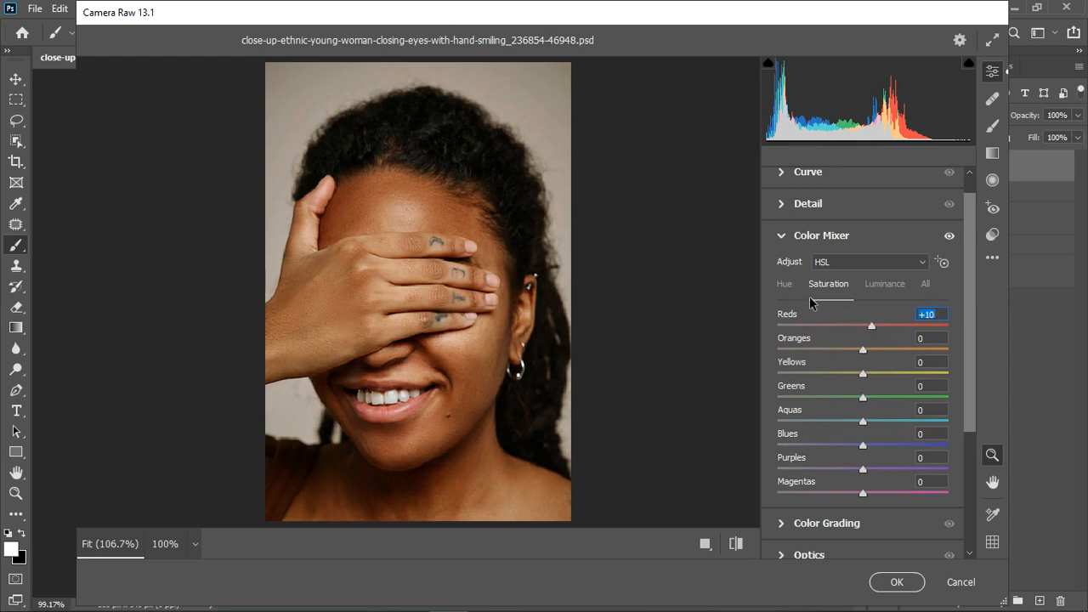
{"action": "left_click", "coordinate": [784, 285]}
{"action": "left_click_drag", "start_coordinate": [838, 328], "coordinate": [846, 324]}
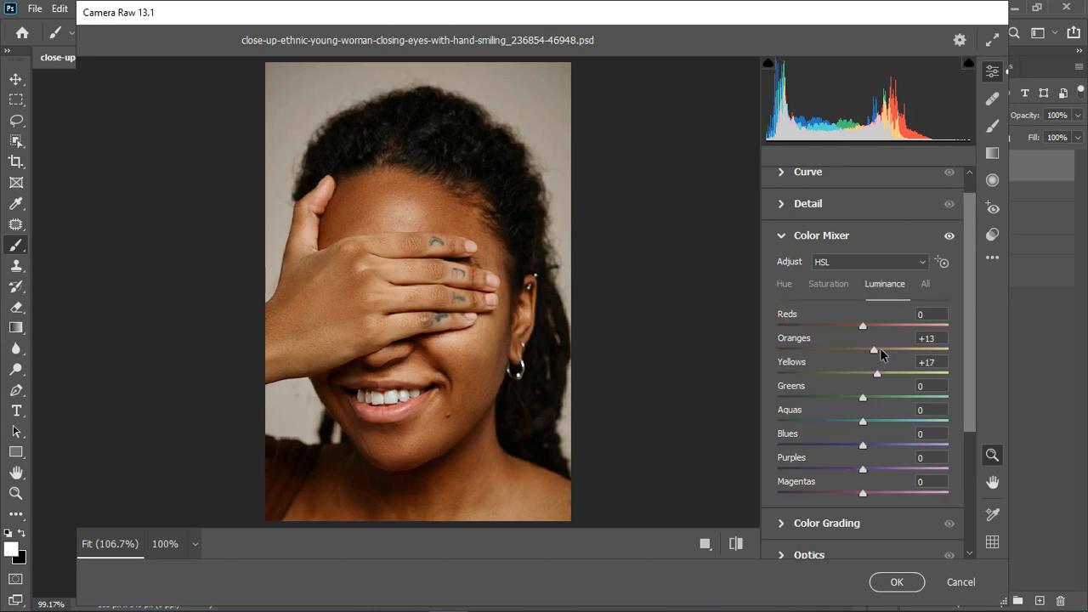
Step: Set luminance to +21 for Oranges and +23 for Yellows, saturation to -8 for Oranges and -22 for Yellows, and apply the filter
{"action": "left_click", "coordinate": [880, 349]}
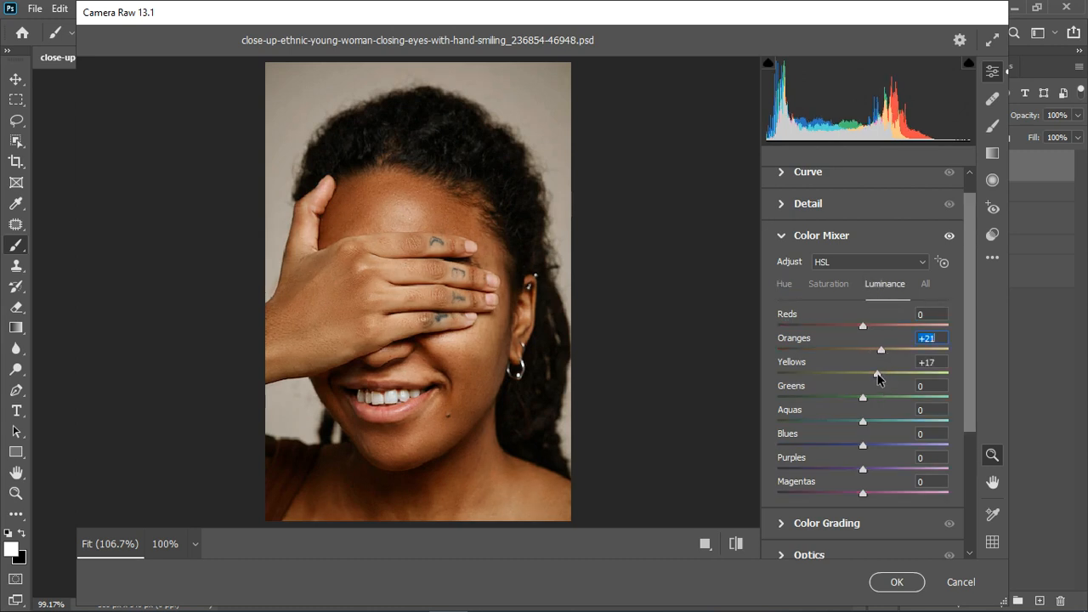
{"action": "left_click", "coordinate": [883, 373]}
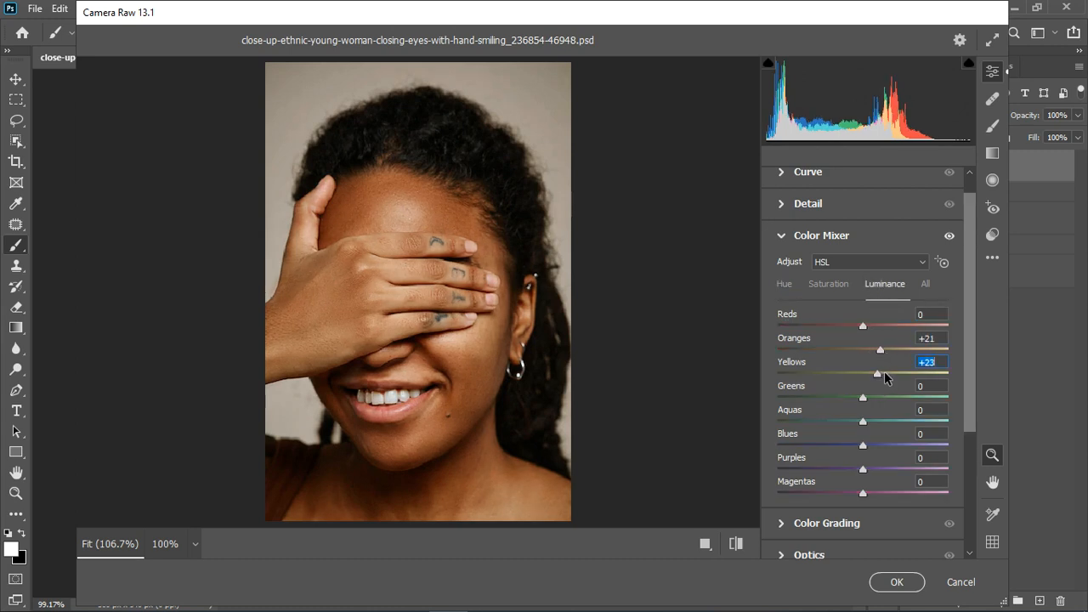
{"action": "left_click", "coordinate": [828, 285]}
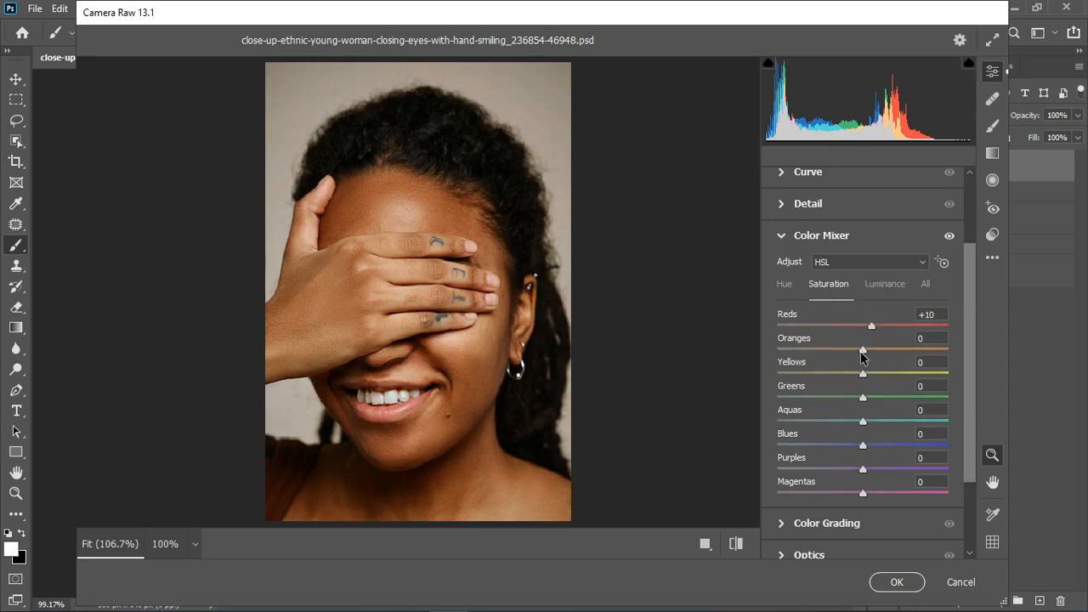
{"action": "left_click_drag", "start_coordinate": [862, 350], "coordinate": [844, 374]}
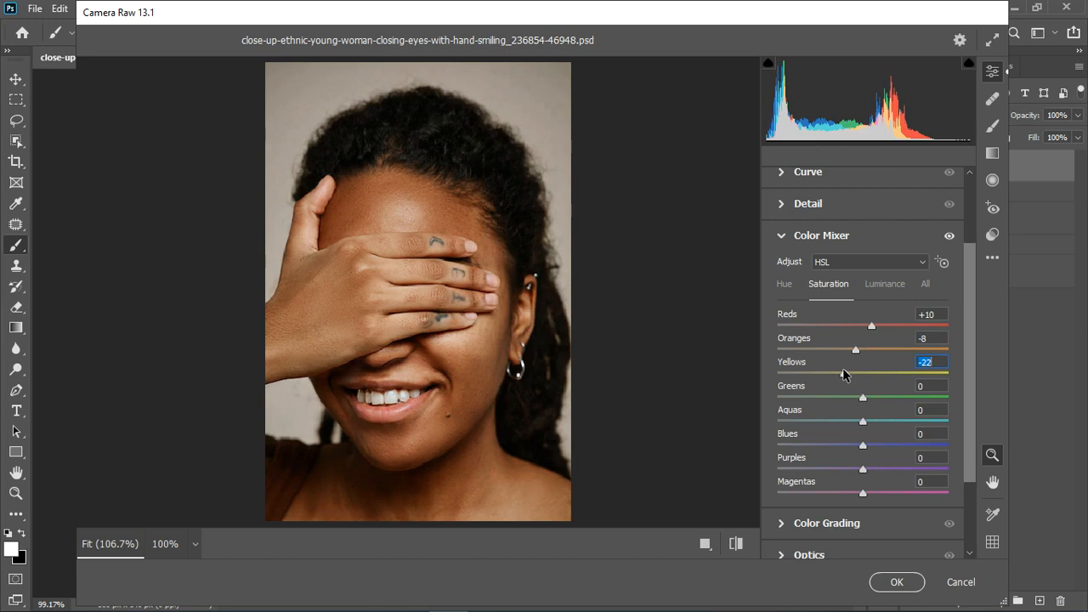
{"action": "left_click", "coordinate": [897, 581]}
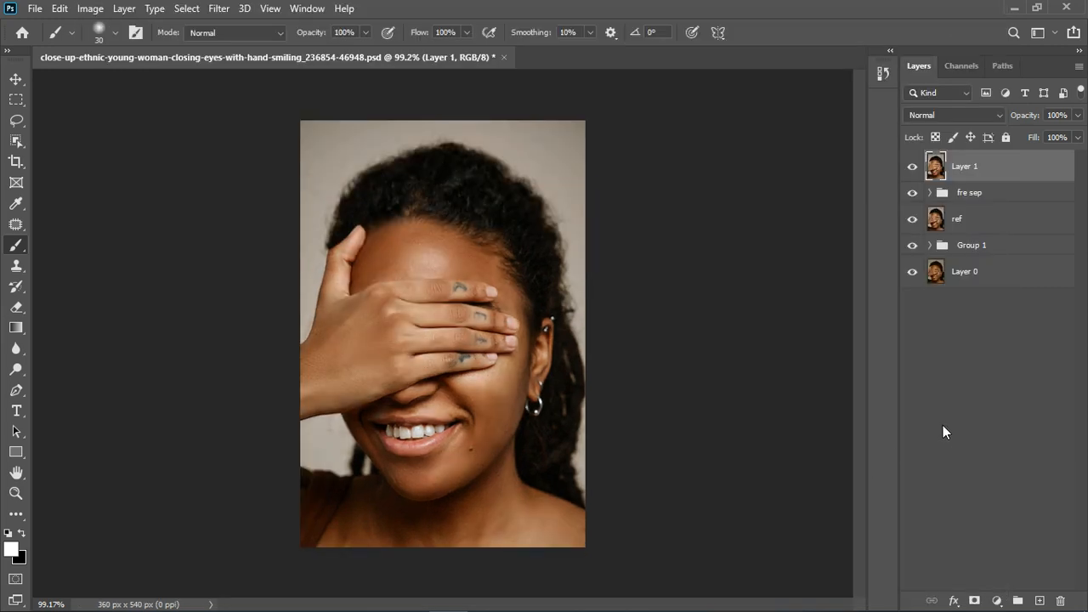
Step: Compare the portrait with and without Layer 1, and add an inverted black layer mask to it
{"action": "left_click", "coordinate": [913, 167]}
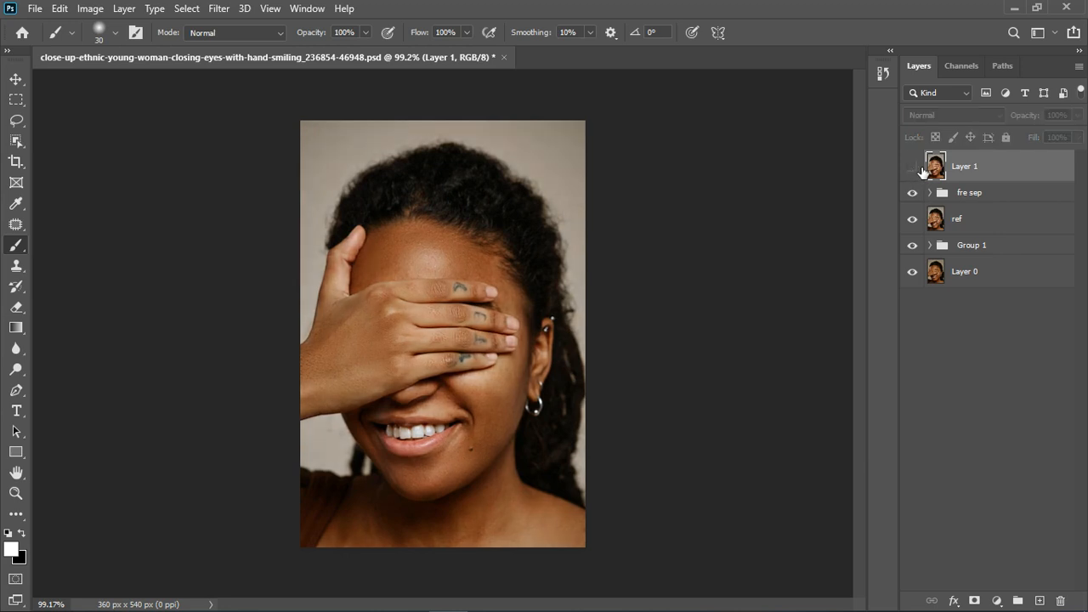
{"action": "left_click", "coordinate": [912, 167]}
{"action": "left_click", "coordinate": [915, 168]}
{"action": "left_click", "coordinate": [920, 168]}
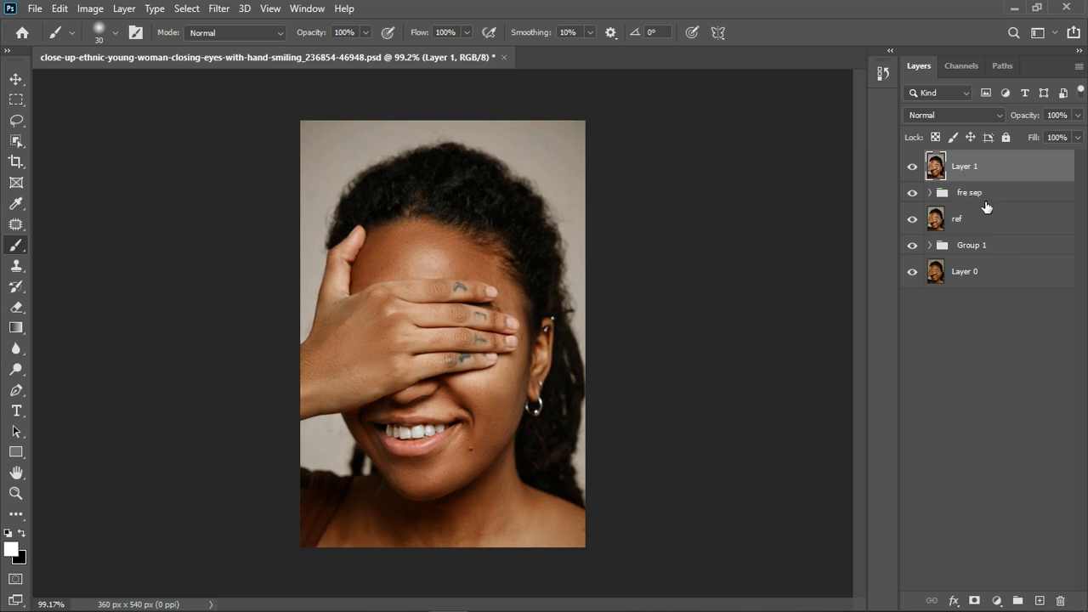
{"action": "left_click", "coordinate": [975, 601]}
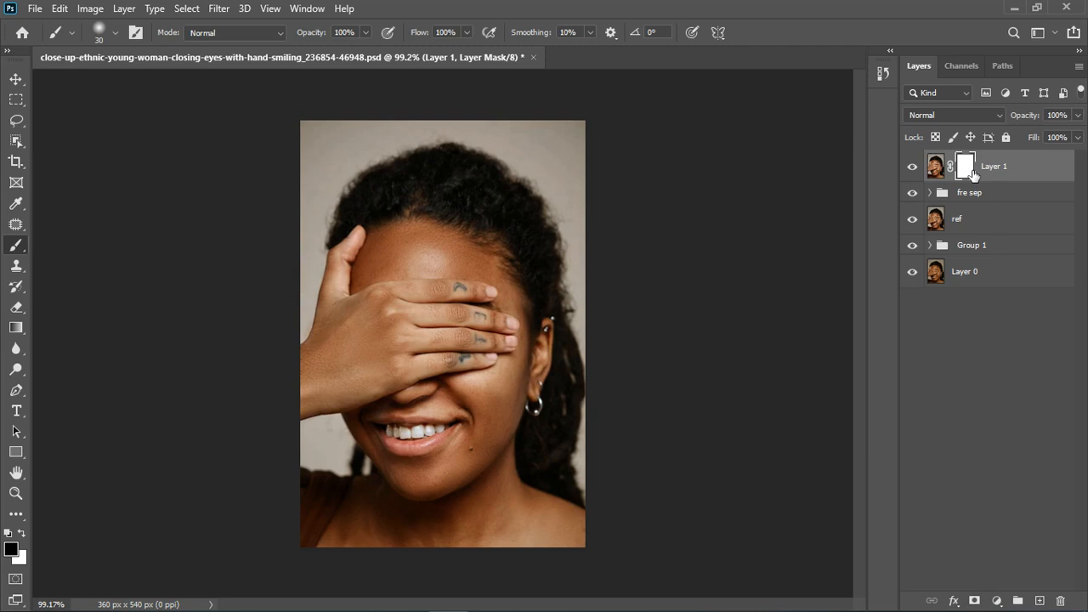
{"action": "key", "text": "ctrl+i"}
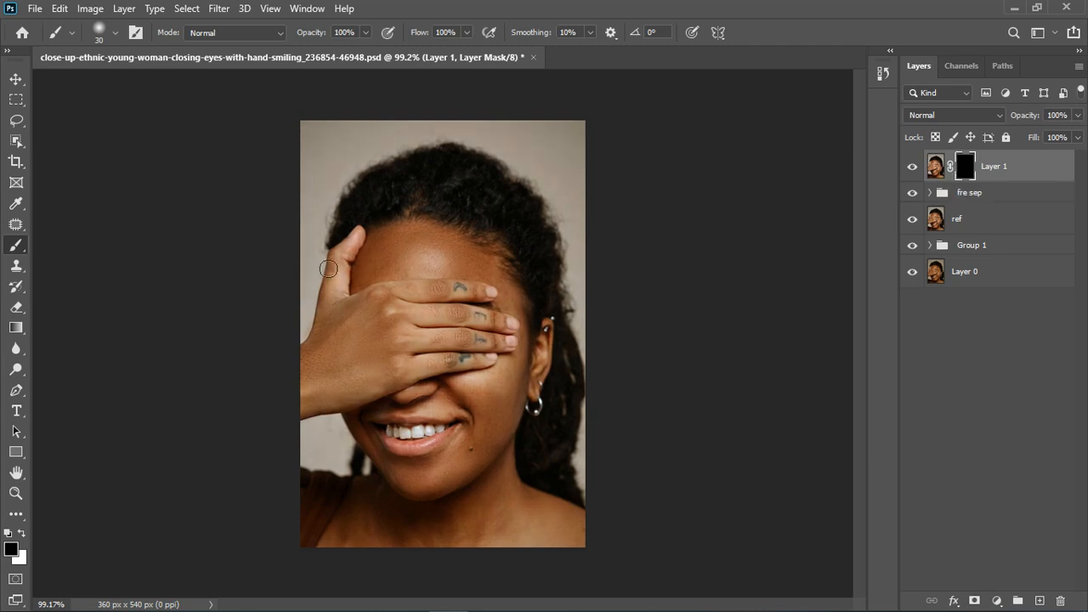
Step: Paint white on Layer 1's mask over the forehead with a size 50 brush to reveal the color adjustment
{"action": "scroll", "coordinate": [414, 331], "scroll_direction": "up", "scroll_amount": 5}
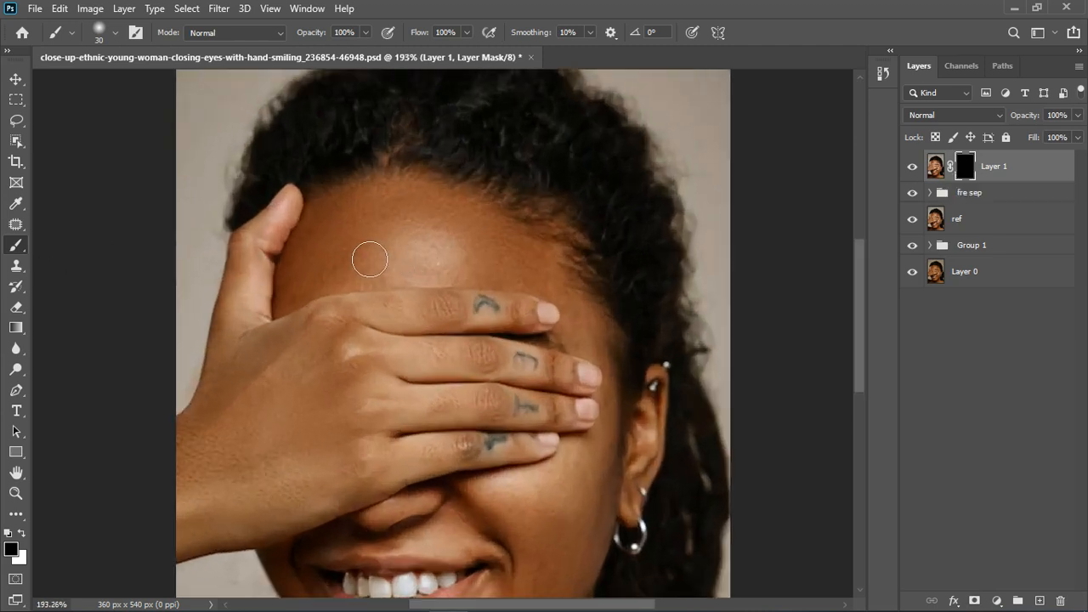
{"action": "key", "text": "bracketright"}
{"action": "key", "text": "bracketright"}
{"action": "key", "text": "bracketright"}
{"action": "key", "text": "bracketright"}
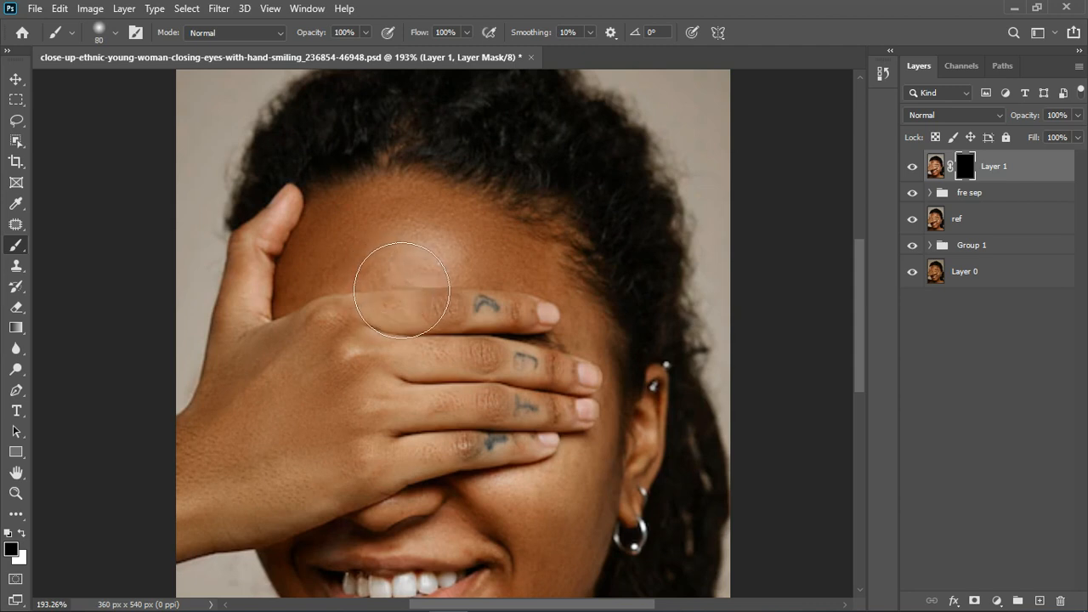
{"action": "left_click", "coordinate": [21, 532]}
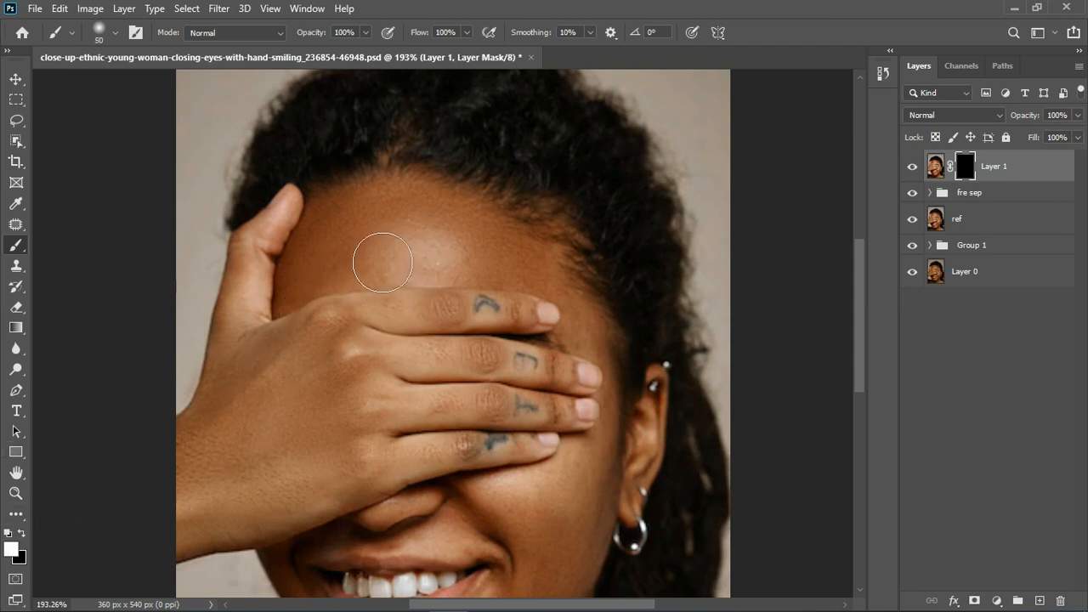
{"action": "key", "text": "bracketleft"}
{"action": "key", "text": "bracketleft"}
{"action": "mouse_move", "coordinate": [427, 268]}
{"action": "left_mouse_down"}
{"action": "mouse_move", "coordinate": [492, 279]}
{"action": "mouse_move", "coordinate": [355, 290]}
{"action": "mouse_move", "coordinate": [524, 278]}
{"action": "mouse_move", "coordinate": [563, 298]}
{"action": "mouse_move", "coordinate": [517, 281]}
{"action": "left_mouse_up"}
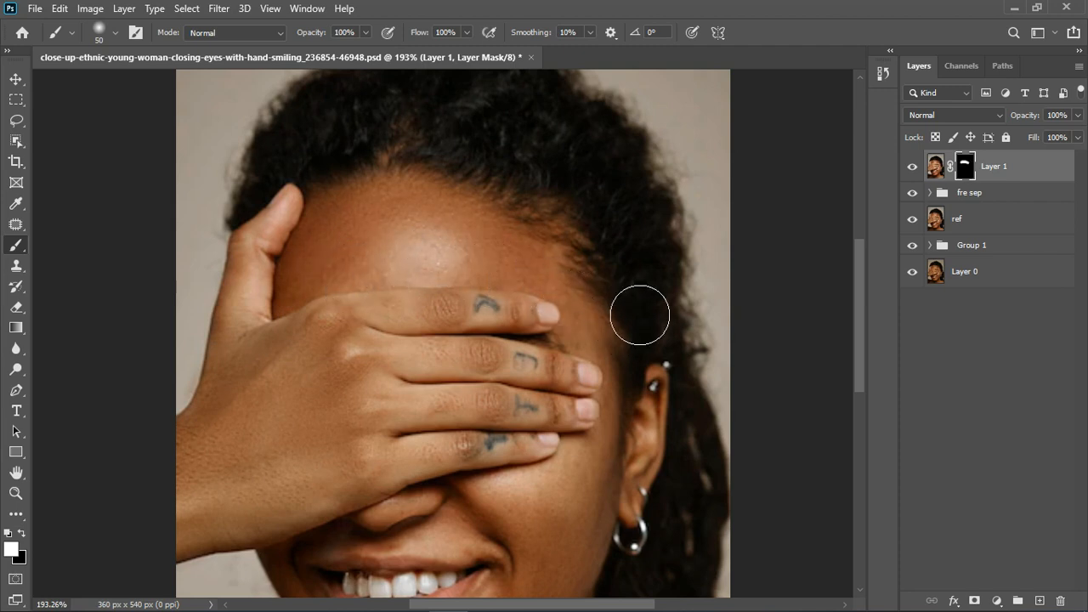
Step: Paint white on Layer 1's mask over the lower face, neck and shoulders to reveal the color adjustment there
{"action": "scroll", "coordinate": [470, 200], "scroll_direction": "down", "scroll_amount": 2}
{"action": "scroll", "coordinate": [470, 201], "scroll_direction": "down", "scroll_amount": 3}
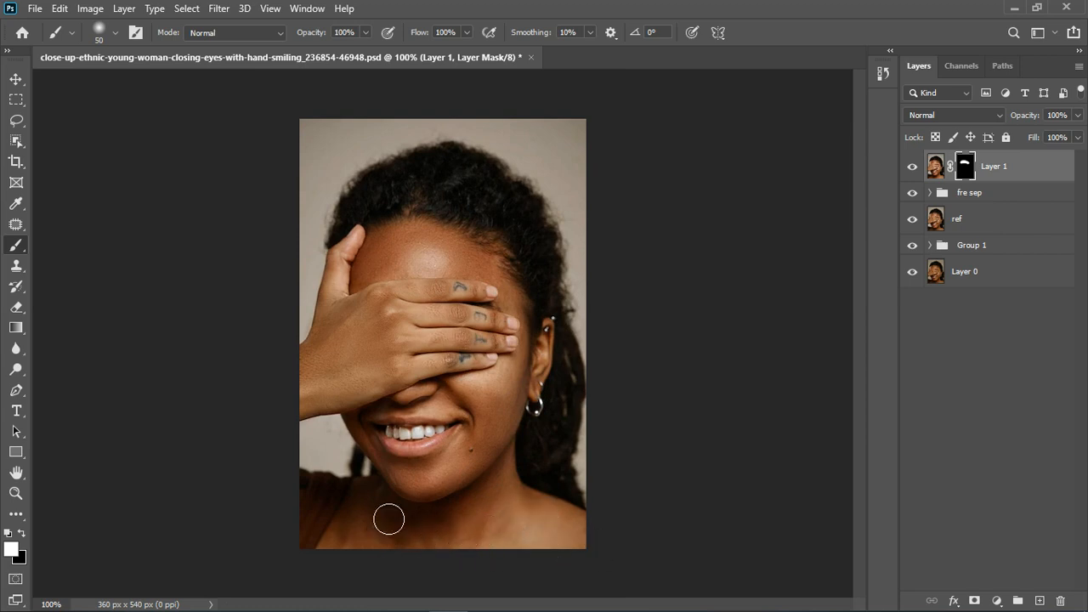
{"action": "left_click_drag", "start_coordinate": [525, 412], "coordinate": [549, 309]}
Step: Add an Exposure adjustment layer above Layer 1 and slightly darken the image with Gamma Correction
{"action": "left_click", "coordinate": [997, 601]}
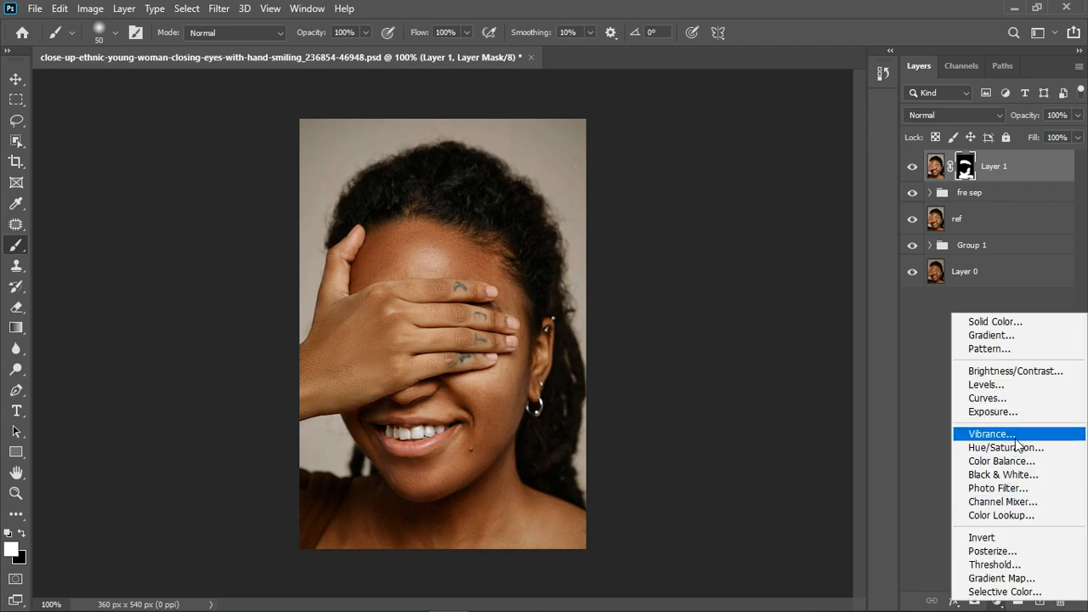
{"action": "left_click", "coordinate": [1006, 447]}
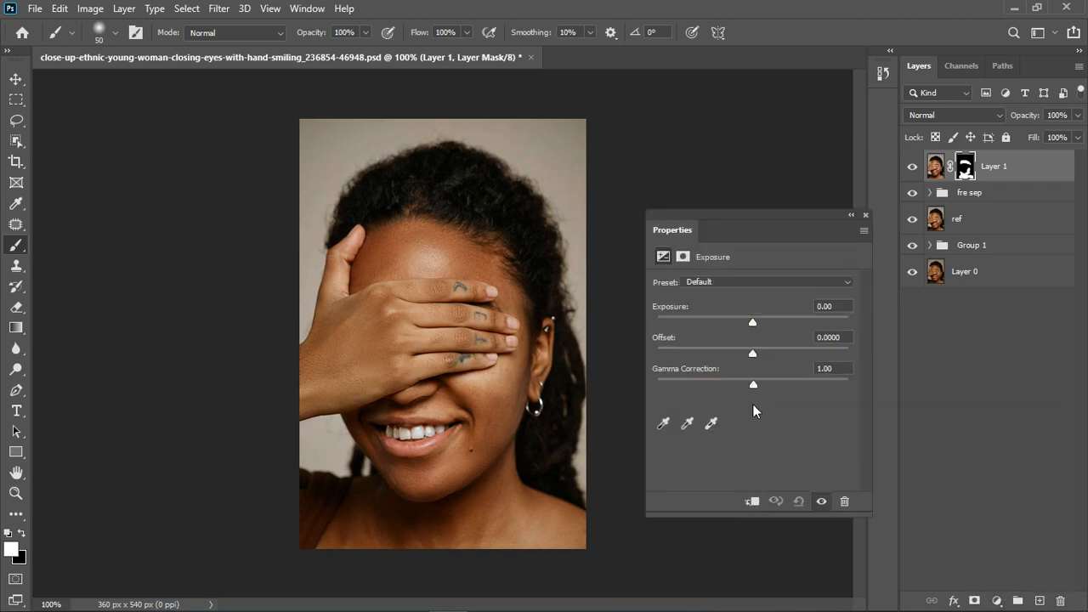
{"action": "left_click_drag", "start_coordinate": [753, 383], "coordinate": [762, 379]}
{"action": "left_click", "coordinate": [866, 215]}
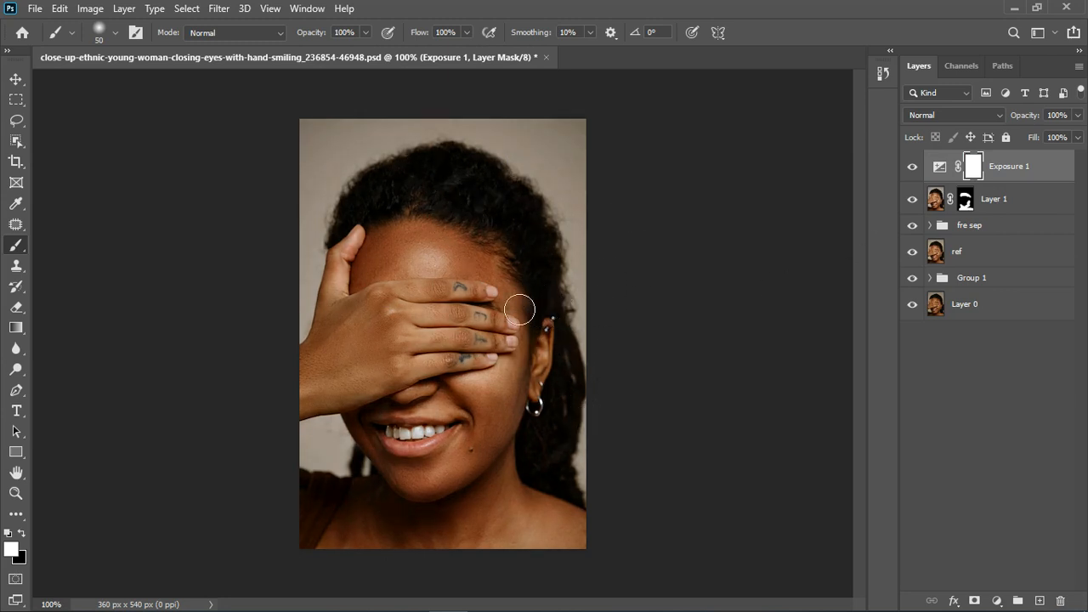
Step: Add a Curves adjustment layer, move the white point slightly inward, and place an anchor point in the shadows
{"action": "left_click", "coordinate": [996, 600]}
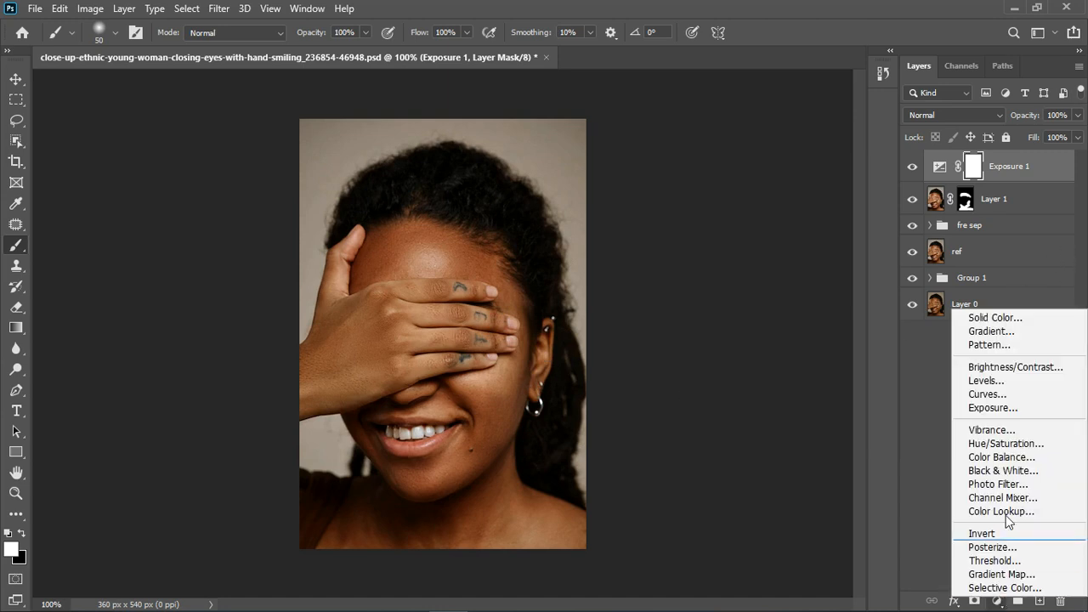
{"action": "left_click", "coordinate": [1003, 406]}
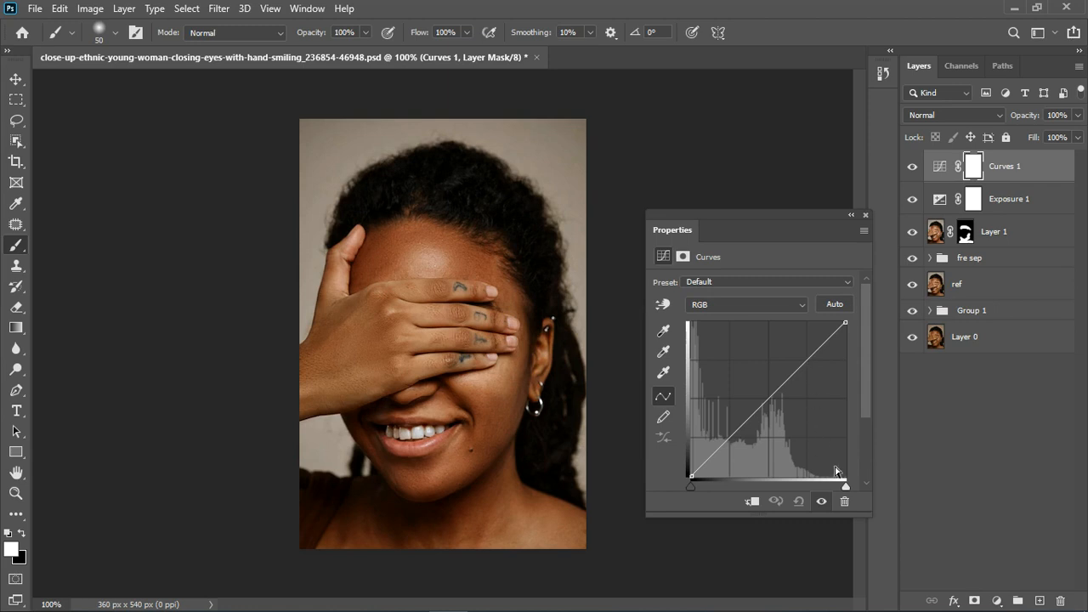
{"action": "left_click_drag", "start_coordinate": [844, 485], "coordinate": [834, 482]}
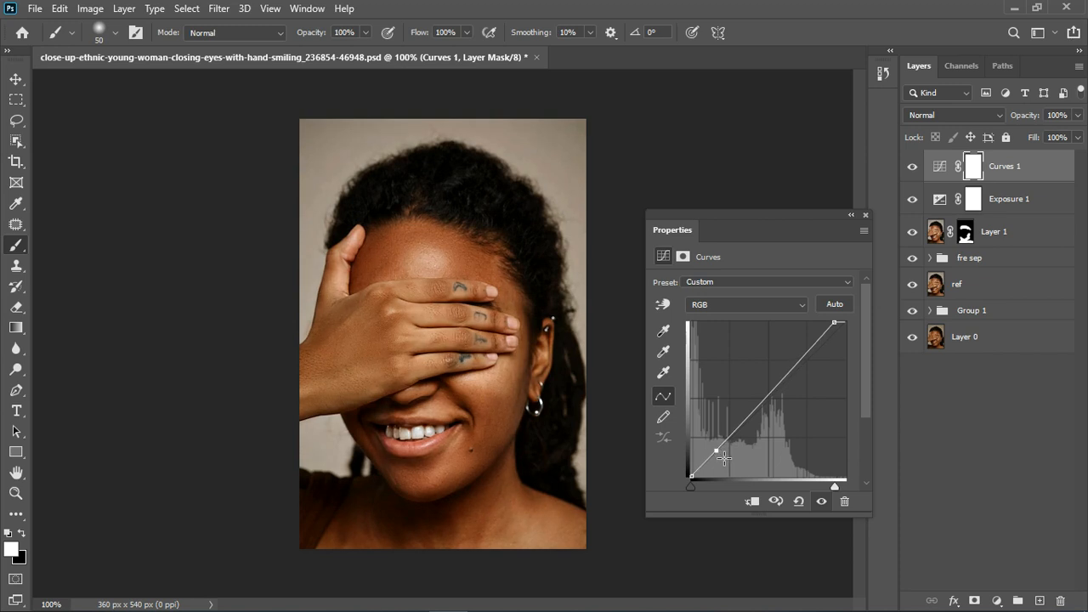
{"action": "left_click_drag", "start_coordinate": [722, 457], "coordinate": [727, 452]}
{"action": "left_click", "coordinate": [865, 215]}
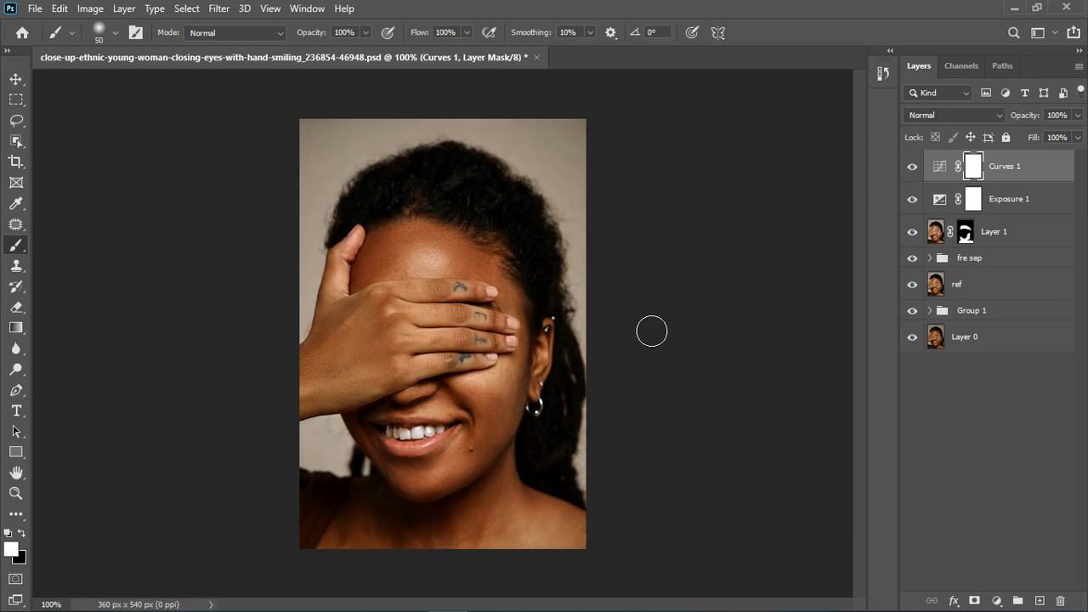
Step: Group the Curves 1, Exposure 1 and Layer 1 layers, and compare the portrait with and without the group
{"action": "left_click", "coordinate": [1025, 241], "text": "ctrl"}
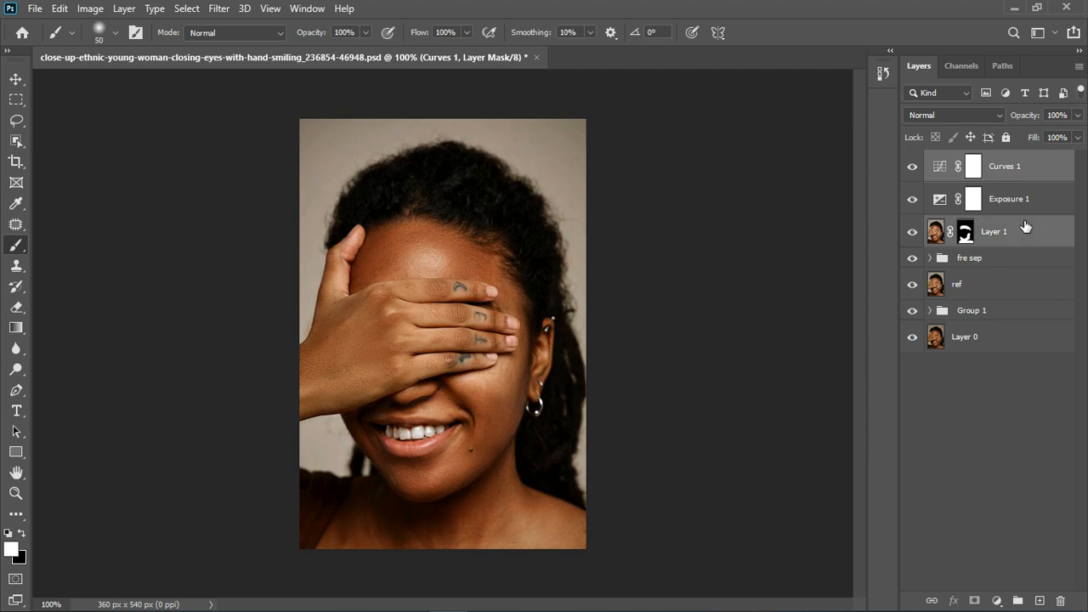
{"action": "left_click", "coordinate": [1027, 204], "text": "ctrl"}
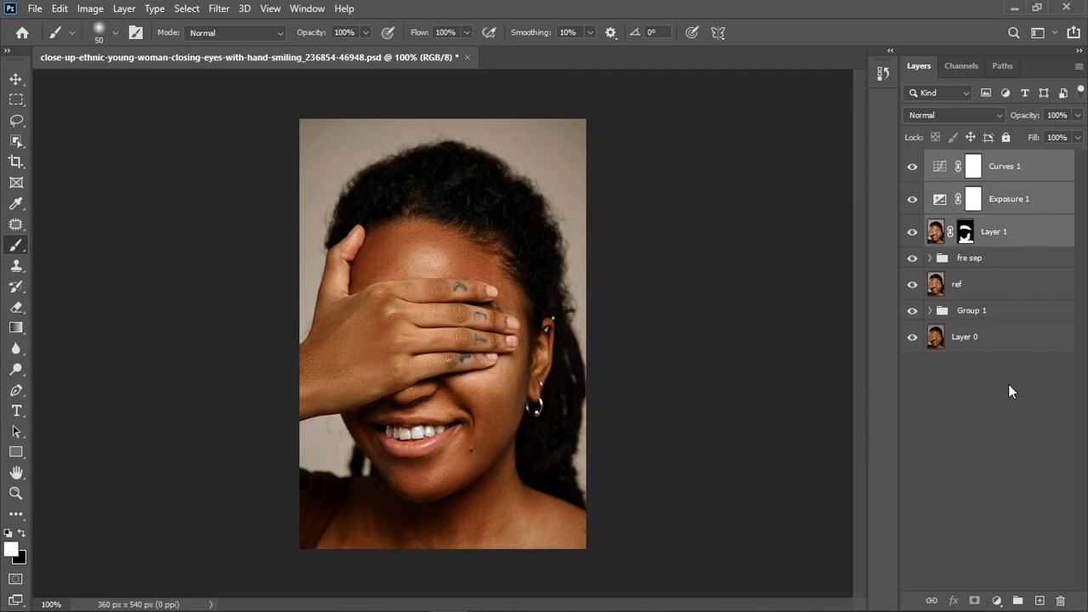
{"action": "left_click", "coordinate": [1018, 600]}
{"action": "left_click", "coordinate": [913, 162]}
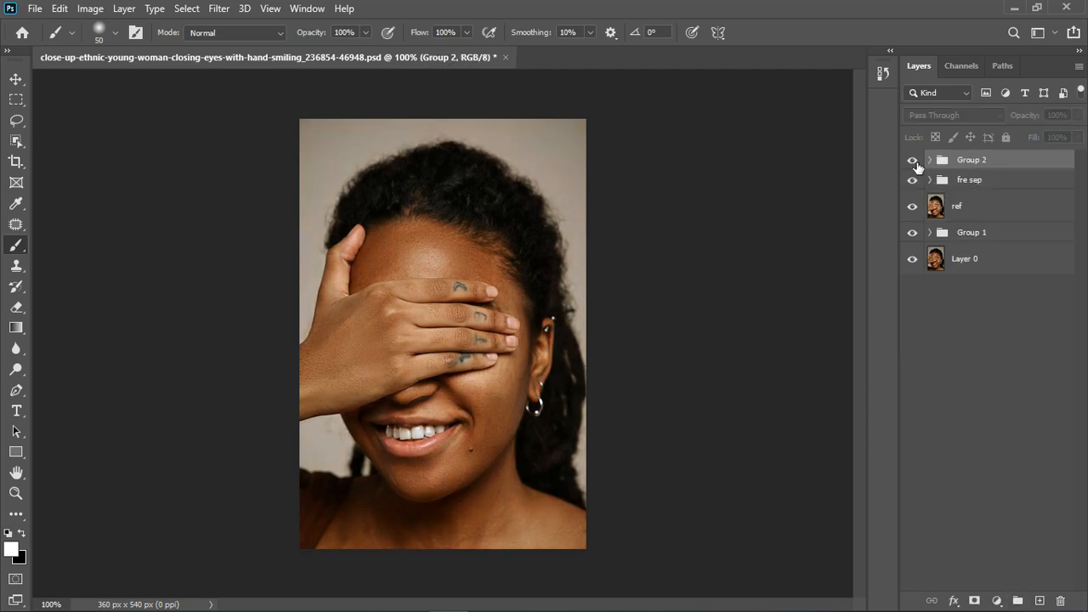
{"action": "left_click", "coordinate": [914, 161]}
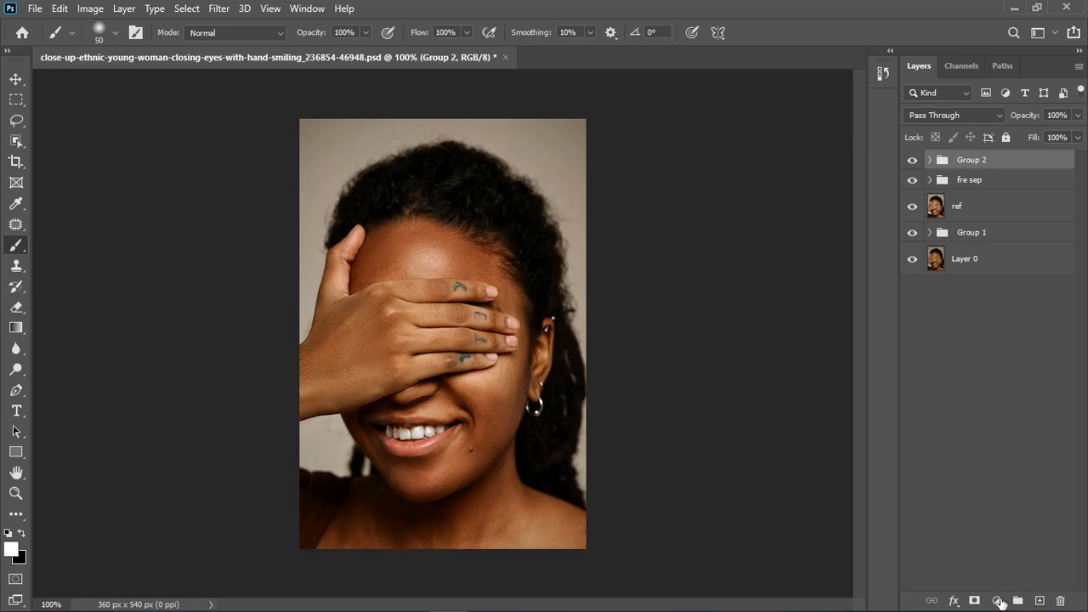
Step: Add a Color Balance adjustment layer and adjust the Yellow-Blue and Magenta-Green balance of its Highlights
{"action": "left_click", "coordinate": [998, 600]}
{"action": "left_click", "coordinate": [998, 463]}
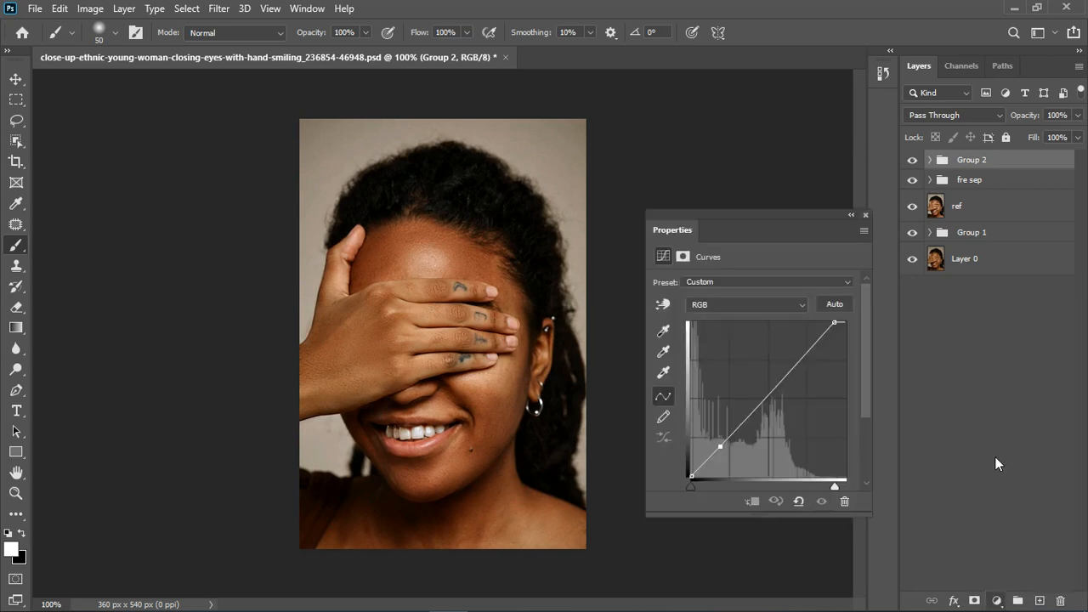
{"action": "left_click", "coordinate": [722, 284]}
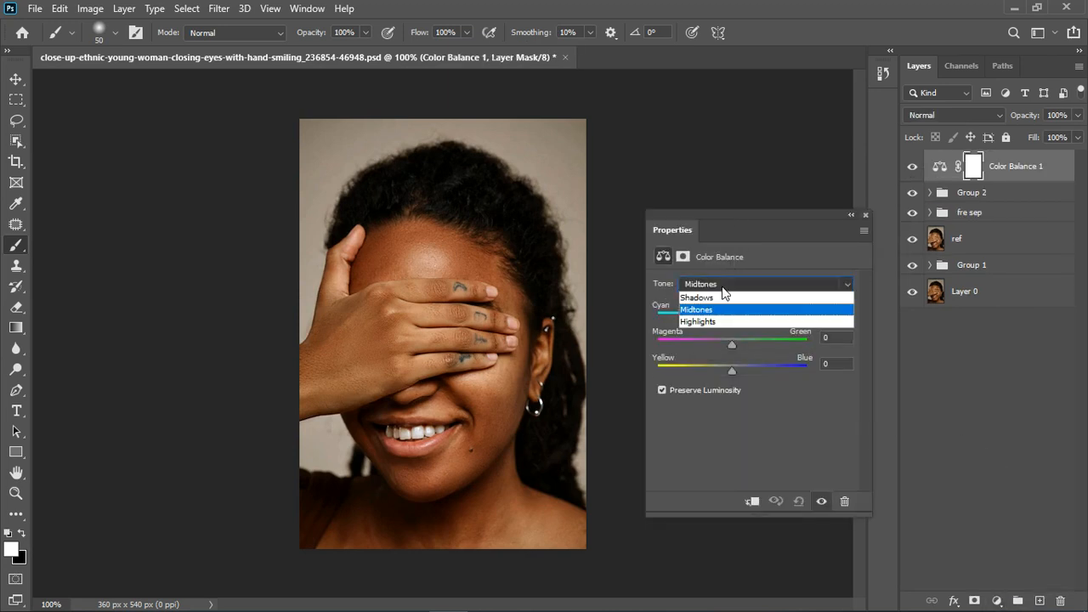
{"action": "left_click", "coordinate": [719, 319]}
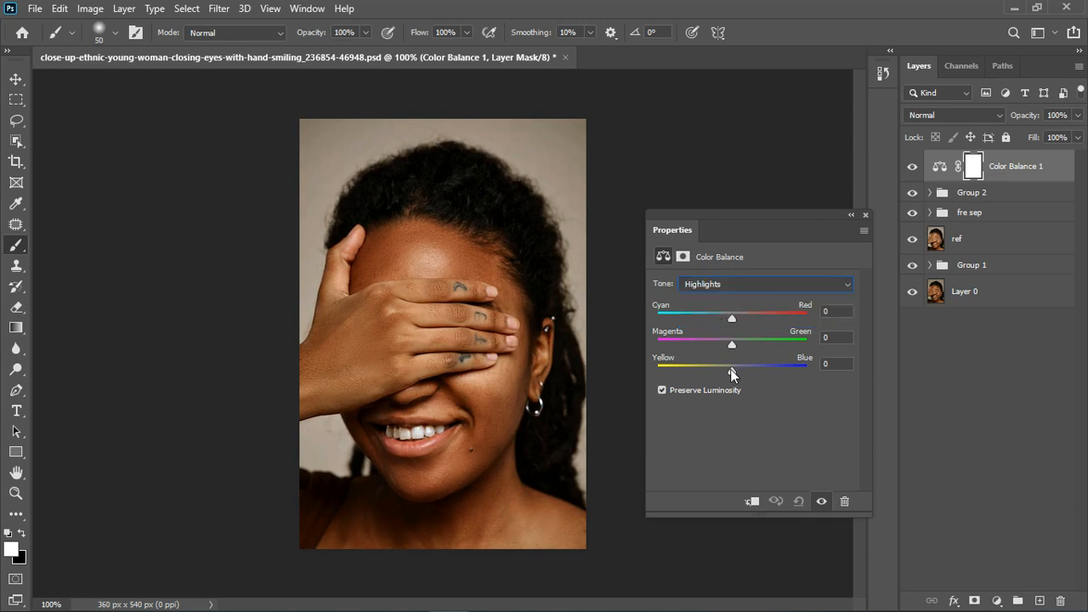
{"action": "left_click_drag", "start_coordinate": [731, 373], "coordinate": [730, 373]}
{"action": "left_click_drag", "start_coordinate": [731, 343], "coordinate": [734, 344]}
Step: Set the Color Balance Midtones to +3 on Magenta-Green and +7 on Yellow-Blue
{"action": "left_click", "coordinate": [738, 286]}
{"action": "left_click", "coordinate": [730, 309]}
{"action": "left_click_drag", "start_coordinate": [730, 344], "coordinate": [730, 370]}
Step: Adjust the Yellow-Blue and Cyan-Red balance of the Shadows, and compare the portrait with and without Color Balance 1
{"action": "left_click", "coordinate": [719, 283]}
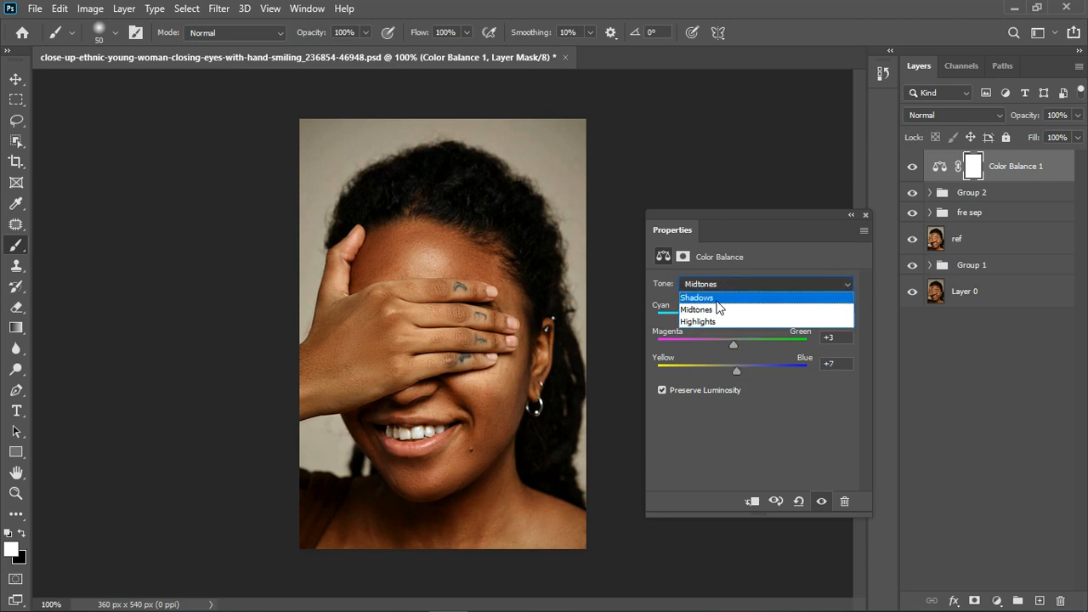
{"action": "left_click", "coordinate": [717, 295]}
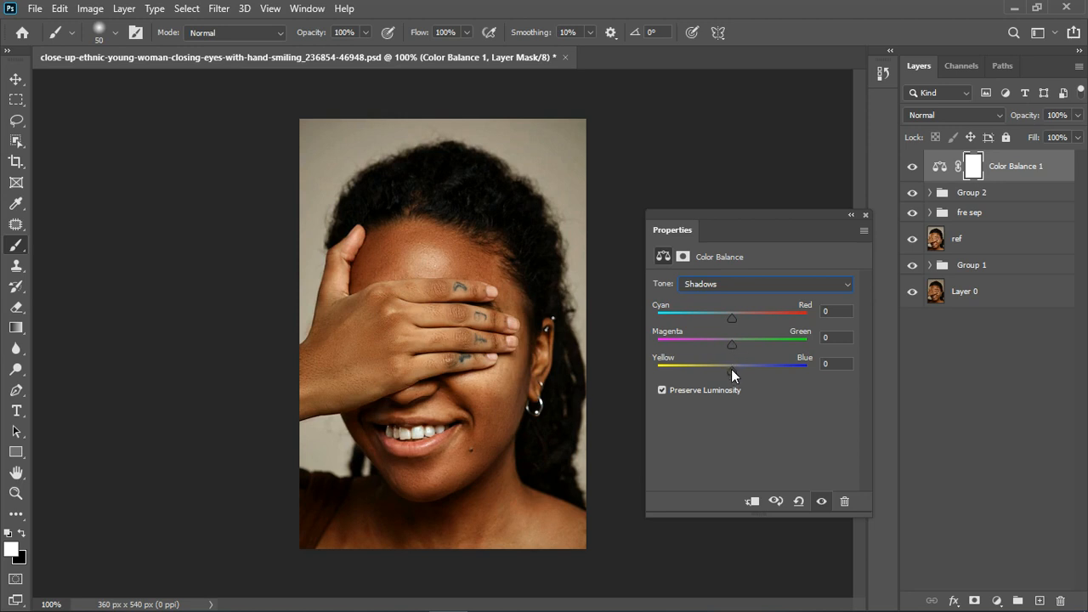
{"action": "left_click", "coordinate": [731, 369]}
{"action": "left_click_drag", "start_coordinate": [731, 318], "coordinate": [730, 317]}
{"action": "left_click", "coordinate": [865, 214]}
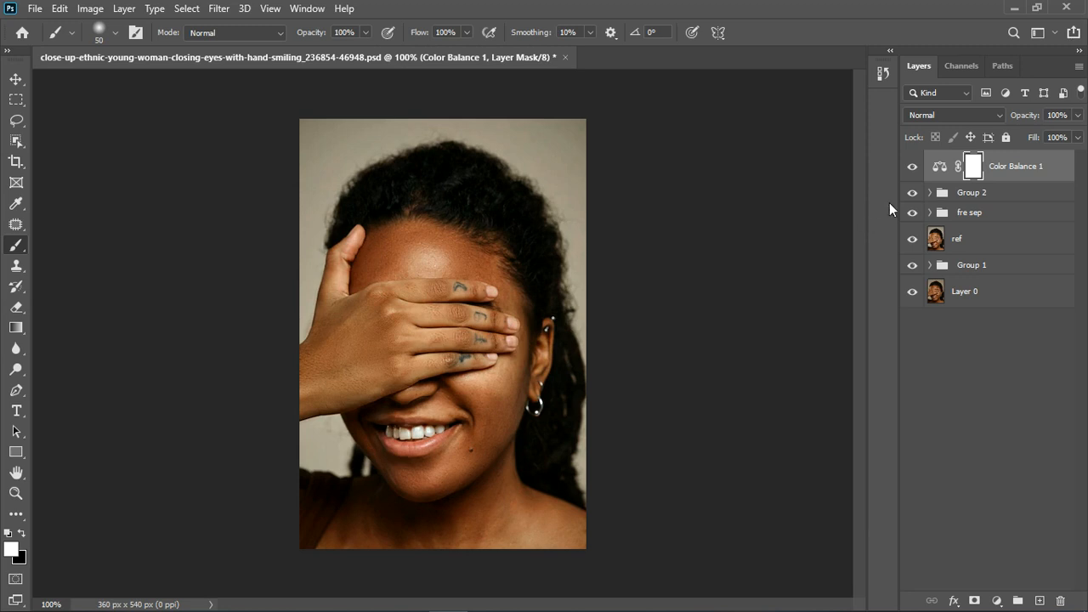
{"action": "scroll", "coordinate": [510, 386], "scroll_direction": "up", "scroll_amount": 4}
{"action": "scroll", "coordinate": [507, 389], "scroll_direction": "down", "scroll_amount": 4}
{"action": "left_click", "coordinate": [913, 167]}
{"action": "left_click", "coordinate": [914, 168]}
Step: Stamp all visible layers into a new top layer, and put the layers between it and Layer 0 into a hidden group
{"action": "key", "text": "ctrl+alt+shift+e"}
{"action": "left_click", "coordinate": [1028, 206]}
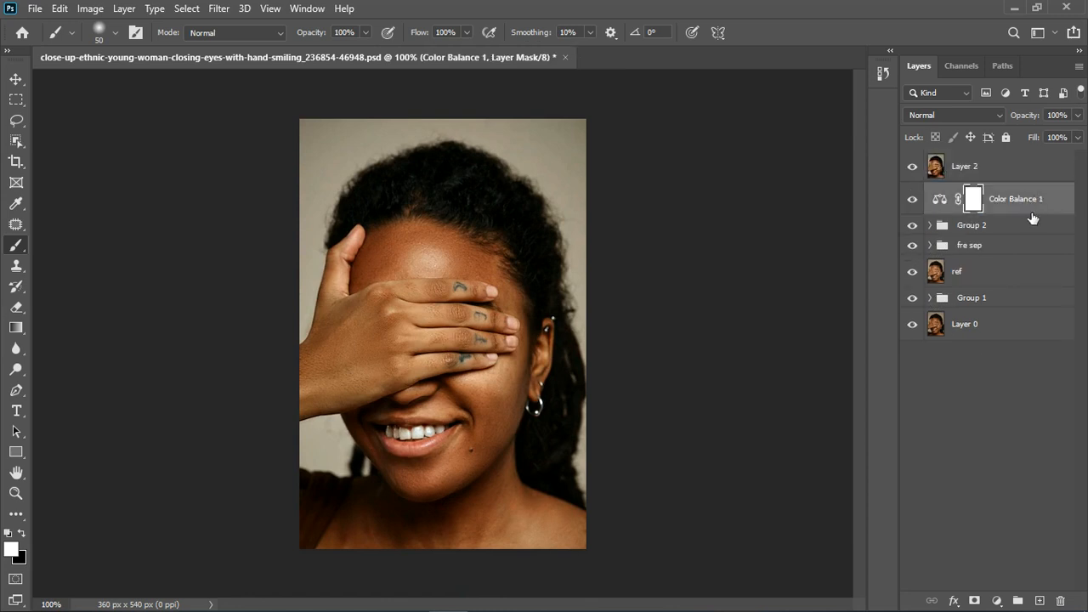
{"action": "left_click", "coordinate": [1030, 300], "text": "shift"}
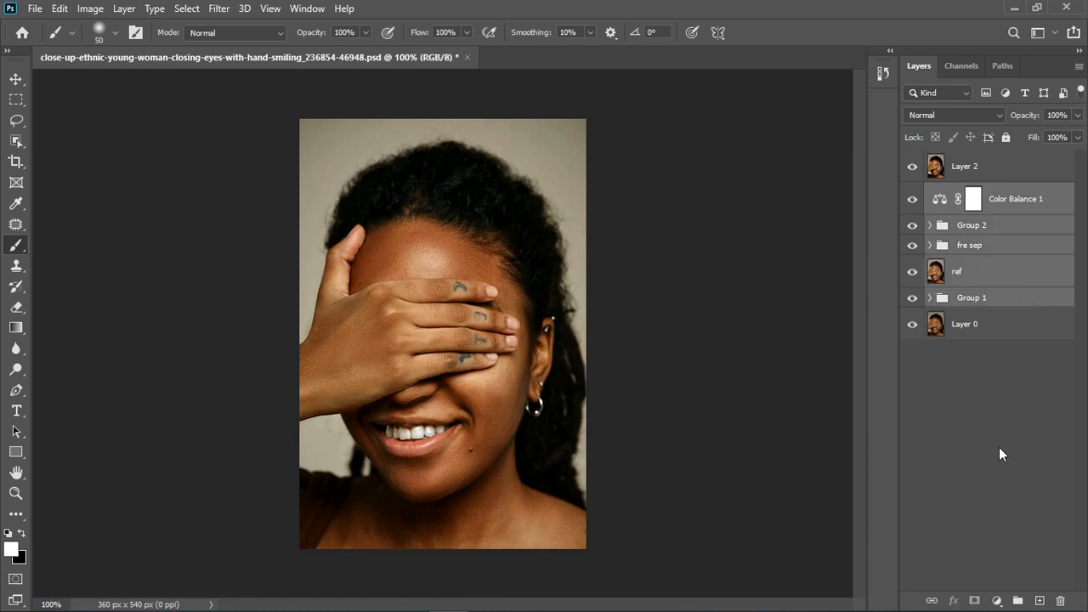
{"action": "left_click", "coordinate": [1019, 600]}
{"action": "left_click", "coordinate": [912, 193]}
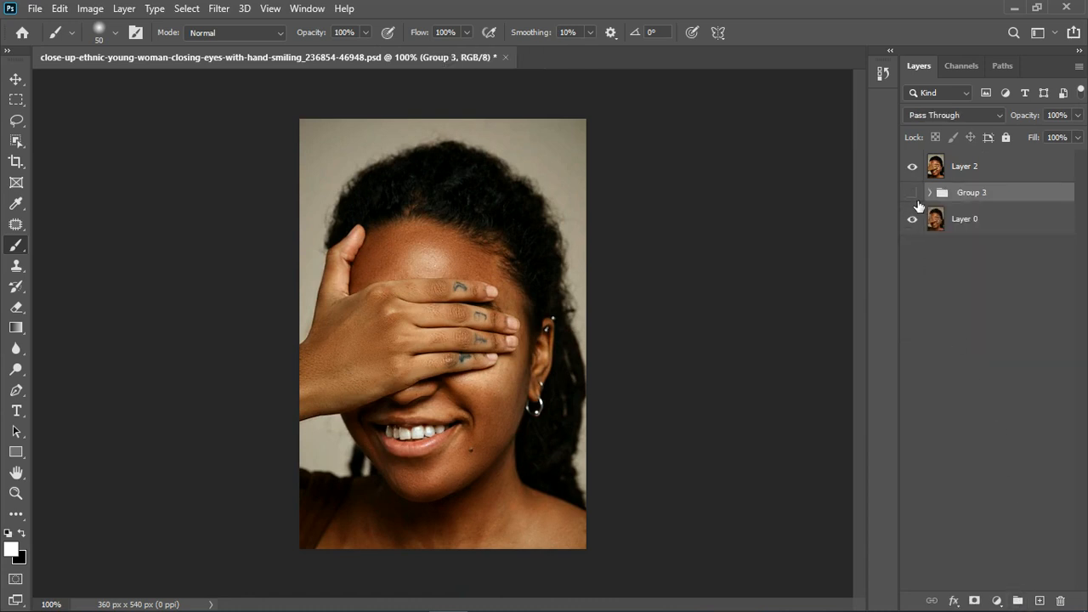
Step: Compare the merged Layer 2 with the original photo in Layer 0 by toggling its visibility
{"action": "left_click", "coordinate": [920, 173]}
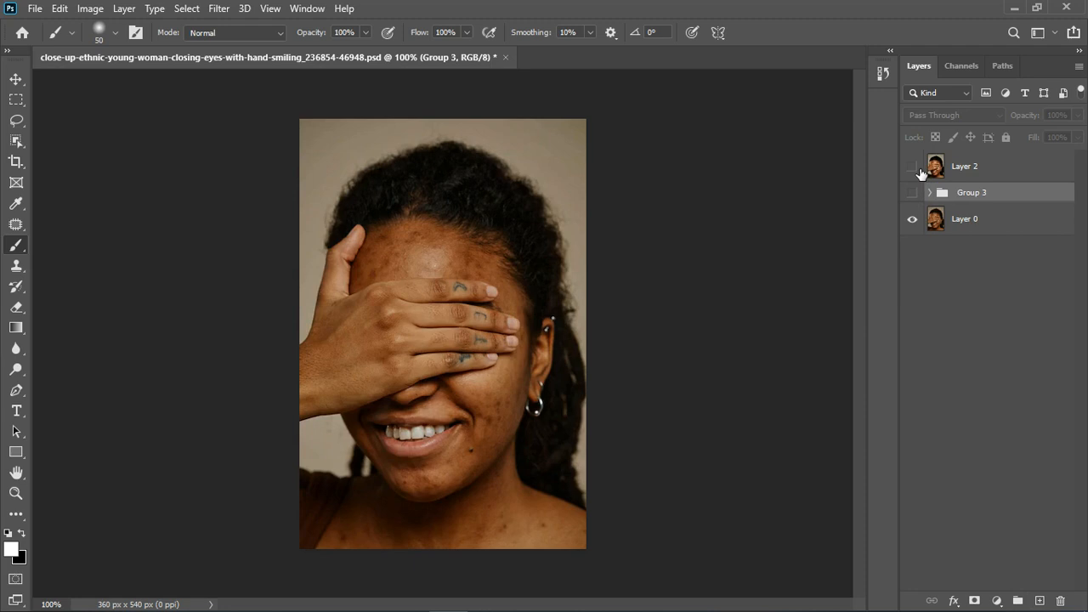
{"action": "left_click", "coordinate": [912, 166]}
{"action": "scroll", "coordinate": [459, 323], "scroll_direction": "up", "scroll_amount": 2}
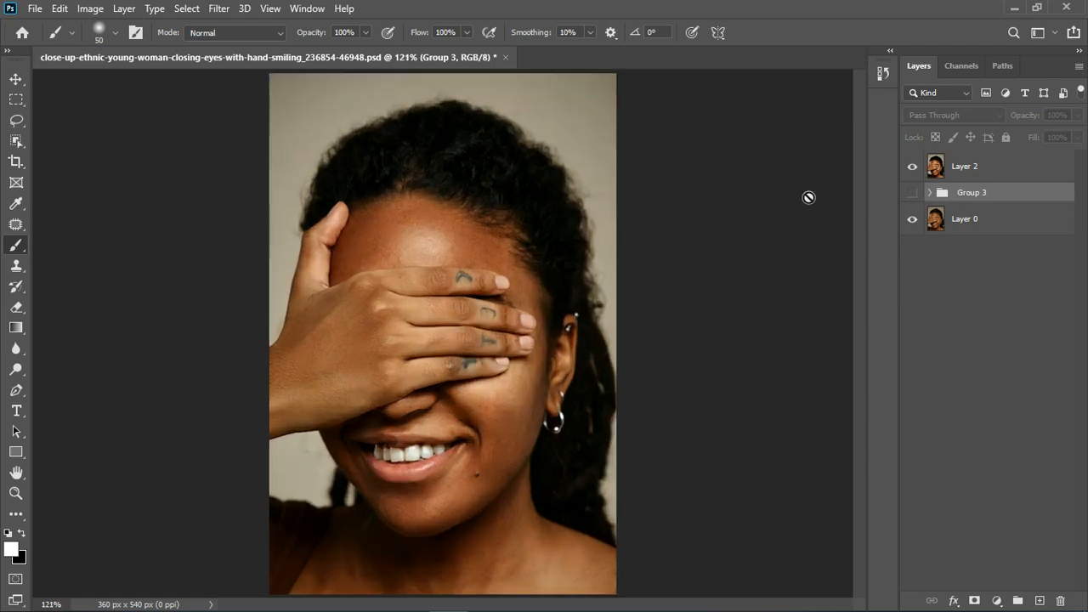
{"action": "left_click", "coordinate": [916, 170]}
{"action": "left_click", "coordinate": [916, 170]}
Step: Add a Photo Filter adjustment above Layer 2 and set its filter to Cooling Filter (82)
{"action": "left_click", "coordinate": [1002, 166]}
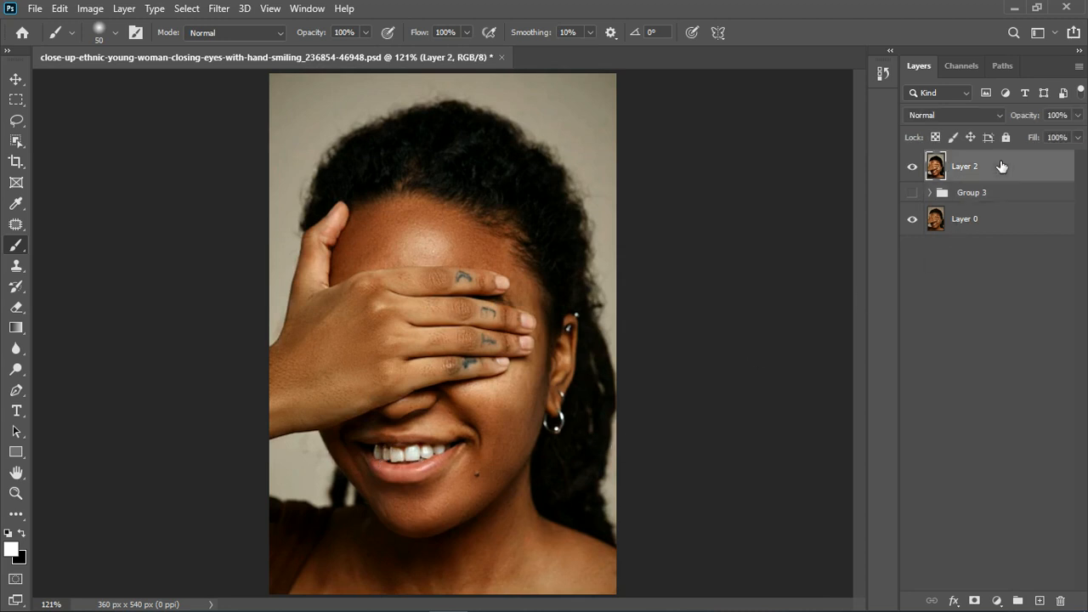
{"action": "left_click", "coordinate": [997, 600]}
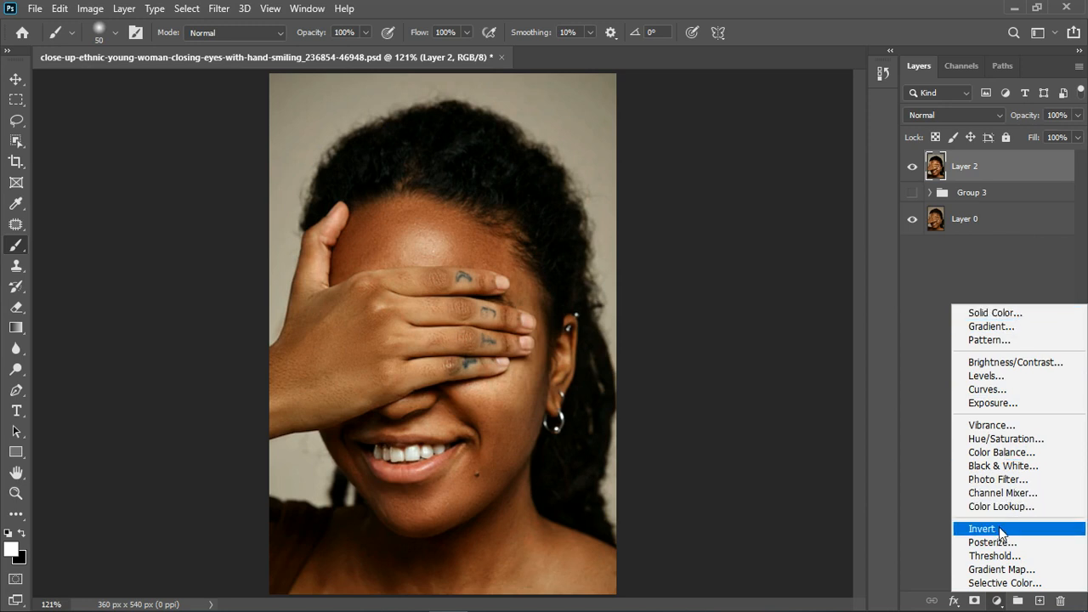
{"action": "left_click", "coordinate": [998, 480]}
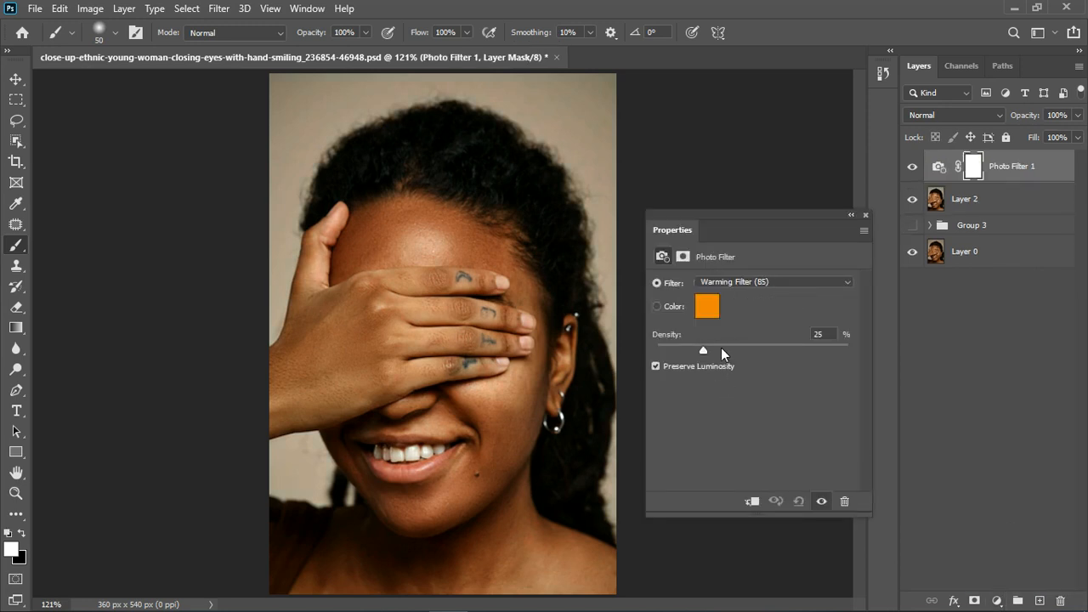
{"action": "left_click", "coordinate": [736, 284]}
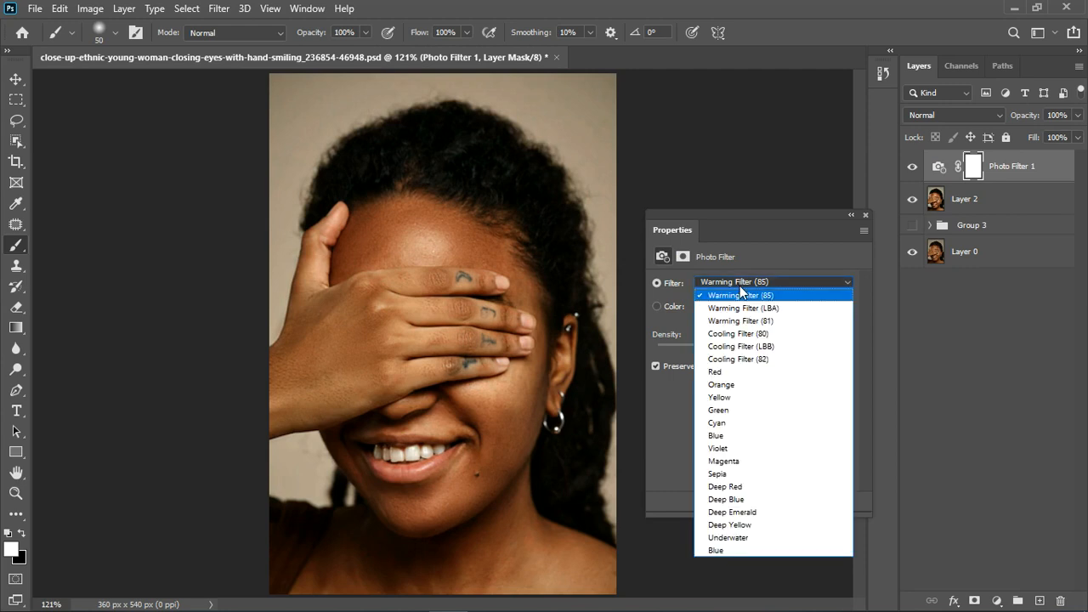
{"action": "left_click", "coordinate": [751, 355]}
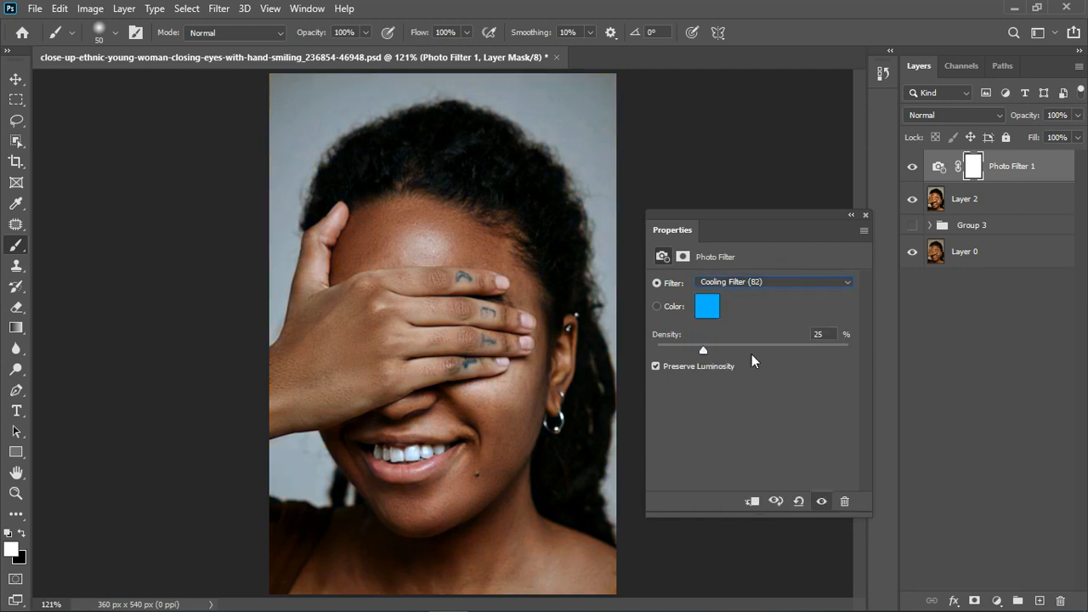
{"action": "left_click", "coordinate": [865, 216]}
Step: Add a Black & White adjustment above the Photo Filter and lower its layer opacity to partly desaturate the portrait
{"action": "left_click", "coordinate": [997, 600]}
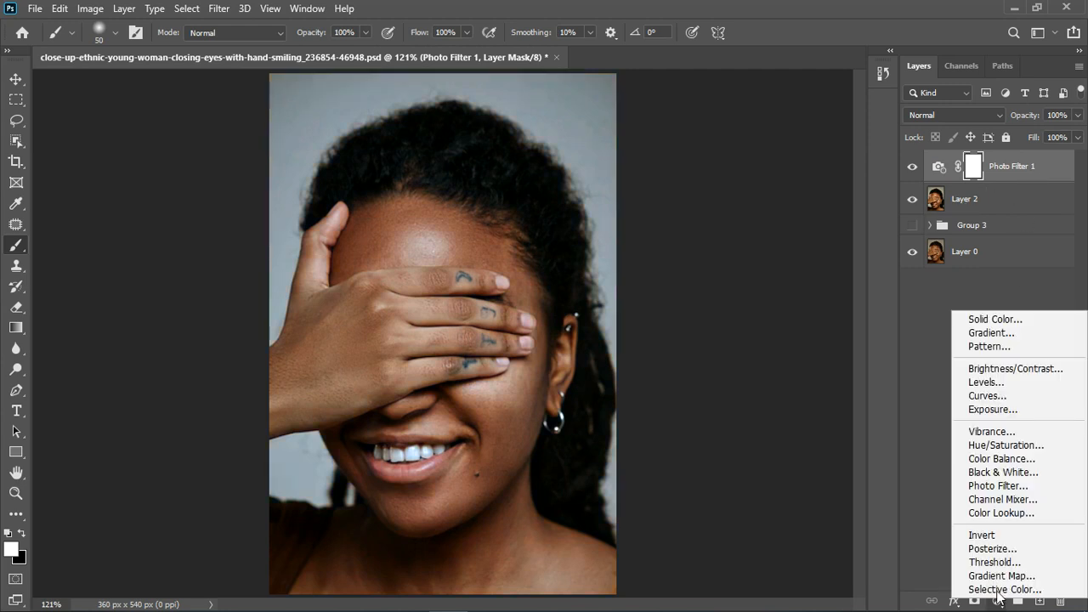
{"action": "left_click", "coordinate": [1005, 473]}
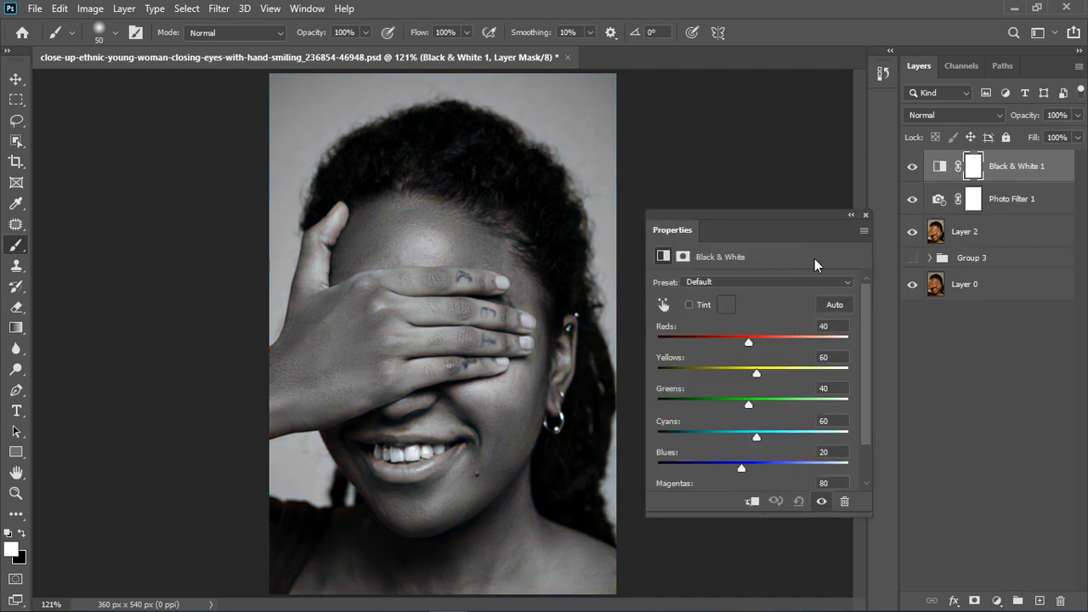
{"action": "left_click", "coordinate": [864, 216]}
{"action": "left_click", "coordinate": [1077, 115]}
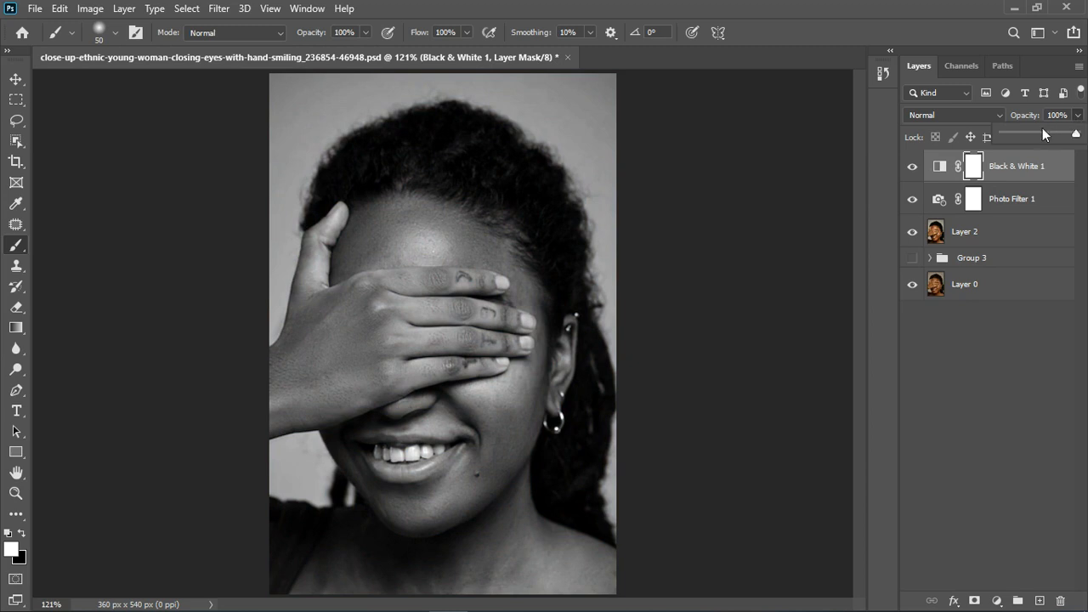
{"action": "left_click_drag", "start_coordinate": [1035, 134], "coordinate": [1043, 134]}
Step: Put the Black & White and Photo Filter adjustments into a new group, keeping Black & White above Photo Filter
{"action": "left_click", "coordinate": [1017, 601]}
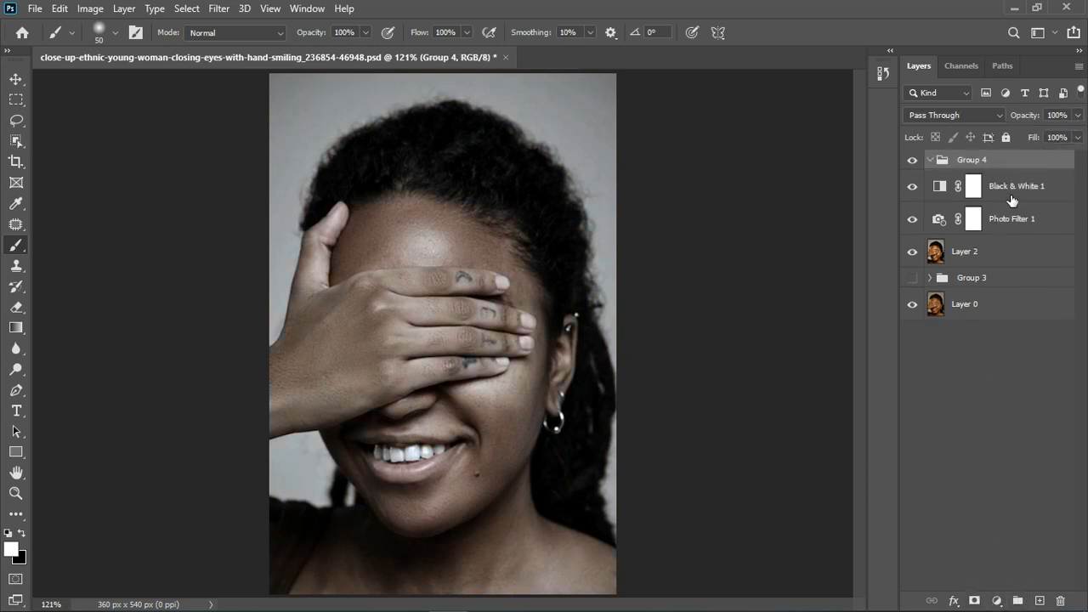
{"action": "left_click_drag", "start_coordinate": [1009, 200], "coordinate": [1012, 174]}
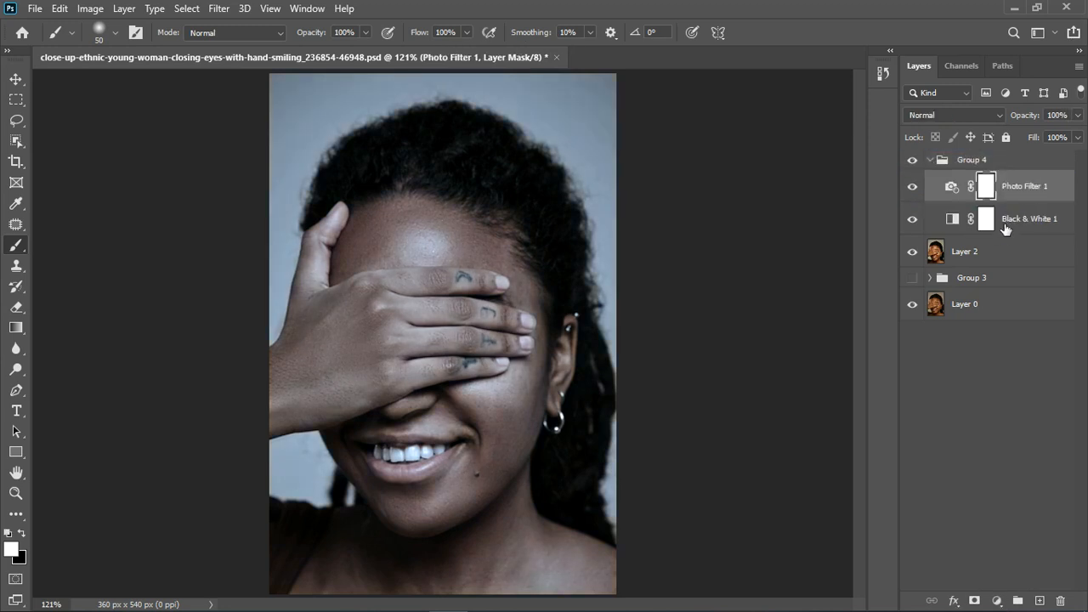
{"action": "left_click_drag", "start_coordinate": [1020, 195], "coordinate": [1025, 238]}
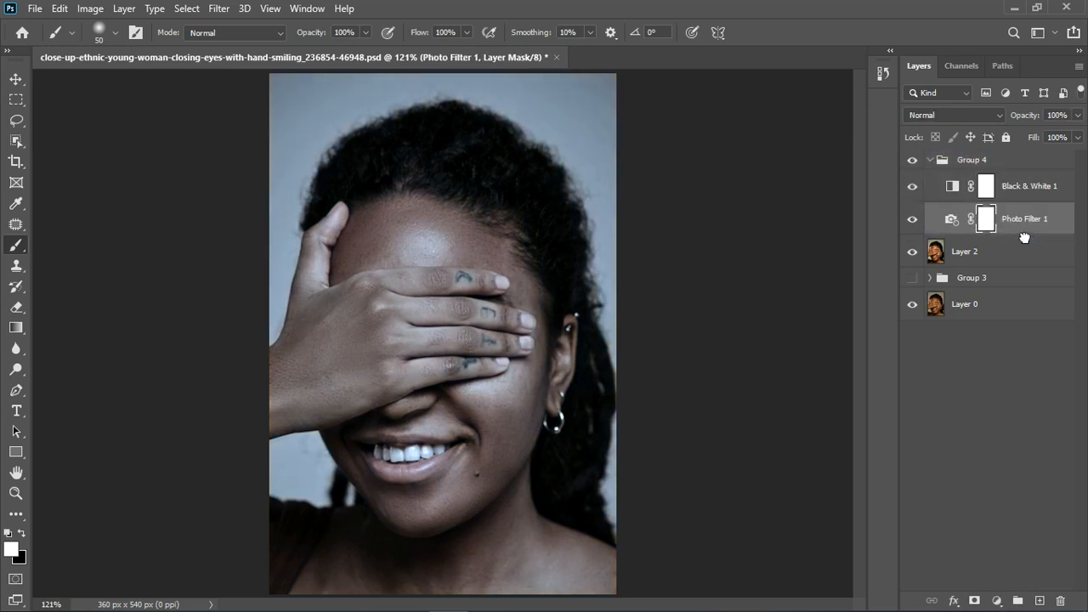
Step: Collapse the adjustment group, add a layer mask to it, and invert the mask to black
{"action": "left_click", "coordinate": [936, 160]}
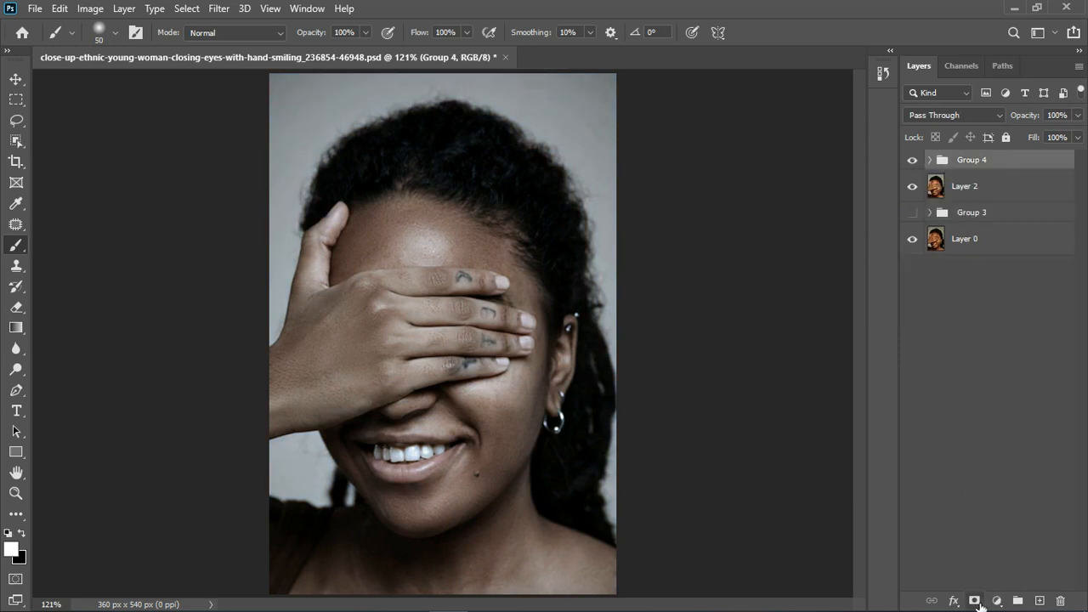
{"action": "left_click", "coordinate": [974, 600]}
{"action": "key", "text": "ctrl+i"}
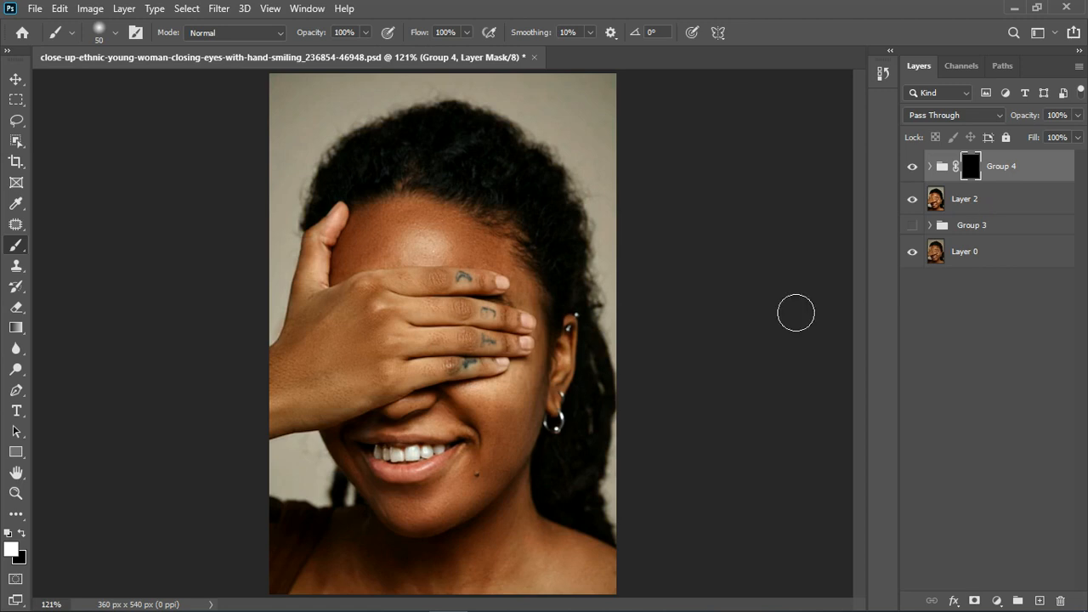
Step: Paint white over the teeth on the adjustment group's mask with a size 20 brush
{"action": "scroll", "coordinate": [425, 509], "scroll_direction": "up", "scroll_amount": 3}
{"action": "scroll", "coordinate": [412, 461], "scroll_direction": "up", "scroll_amount": 4}
{"action": "key", "text": "["}
{"action": "key", "text": "["}
{"action": "key", "text": "["}
{"action": "key", "text": "["}
{"action": "key", "text": "["}
{"action": "key", "text": "["}
{"action": "key", "text": "["}
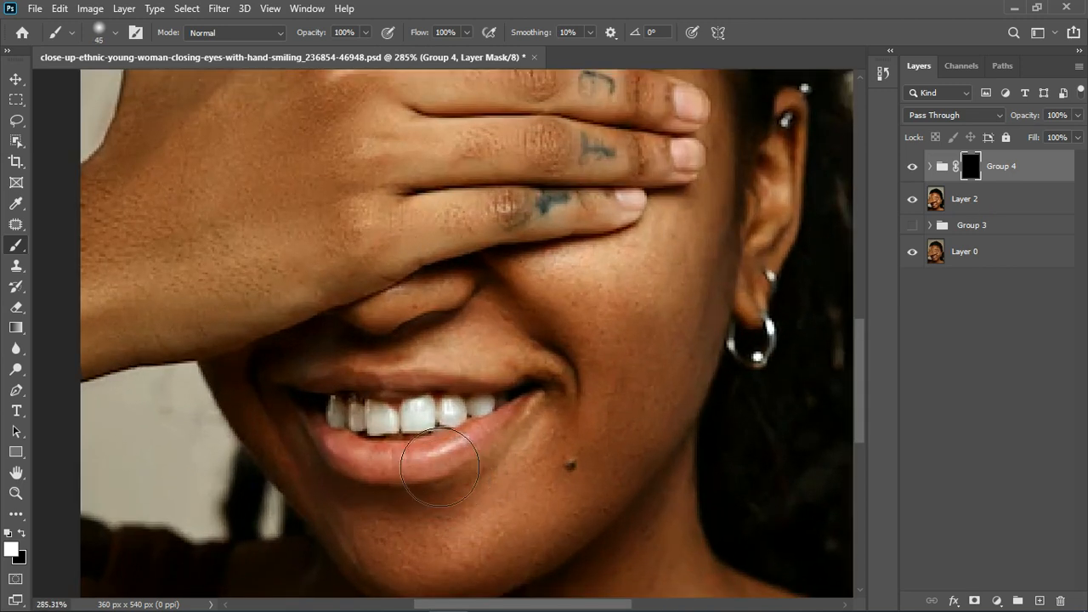
{"action": "key", "text": "bracketright"}
{"action": "mouse_move", "coordinate": [361, 437]}
{"action": "left_mouse_down"}
{"action": "mouse_move", "coordinate": [353, 425]}
{"action": "mouse_move", "coordinate": [480, 422]}
{"action": "left_mouse_up"}
{"action": "scroll", "coordinate": [417, 432], "scroll_direction": "down", "scroll_amount": 5}
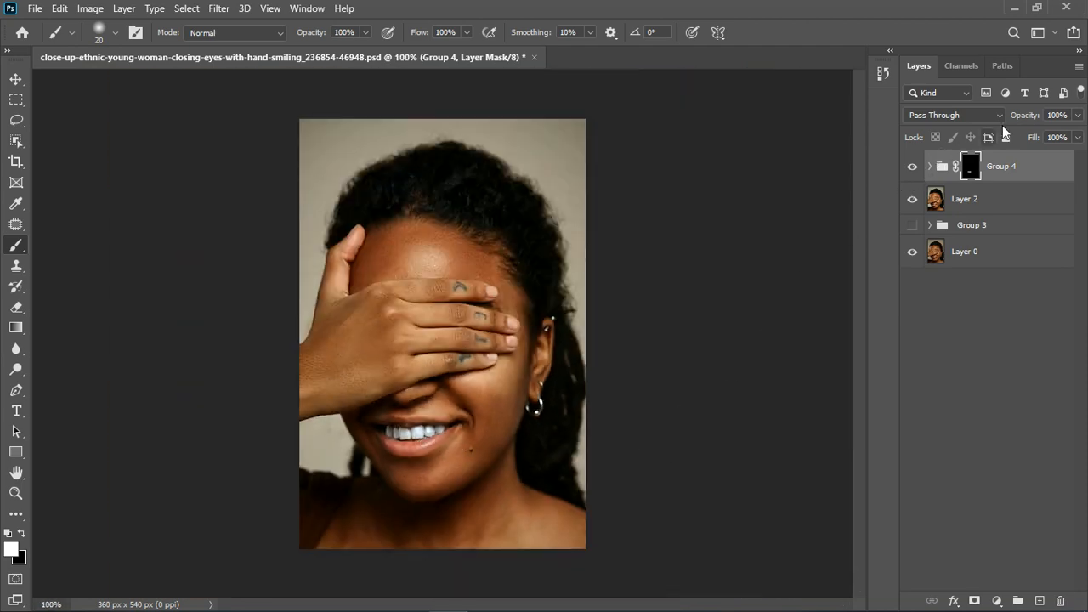
Step: Reduce the opacity of the masked adjustment group to 67%
{"action": "left_click", "coordinate": [1076, 118]}
{"action": "left_click_drag", "start_coordinate": [1047, 138], "coordinate": [1054, 138]}
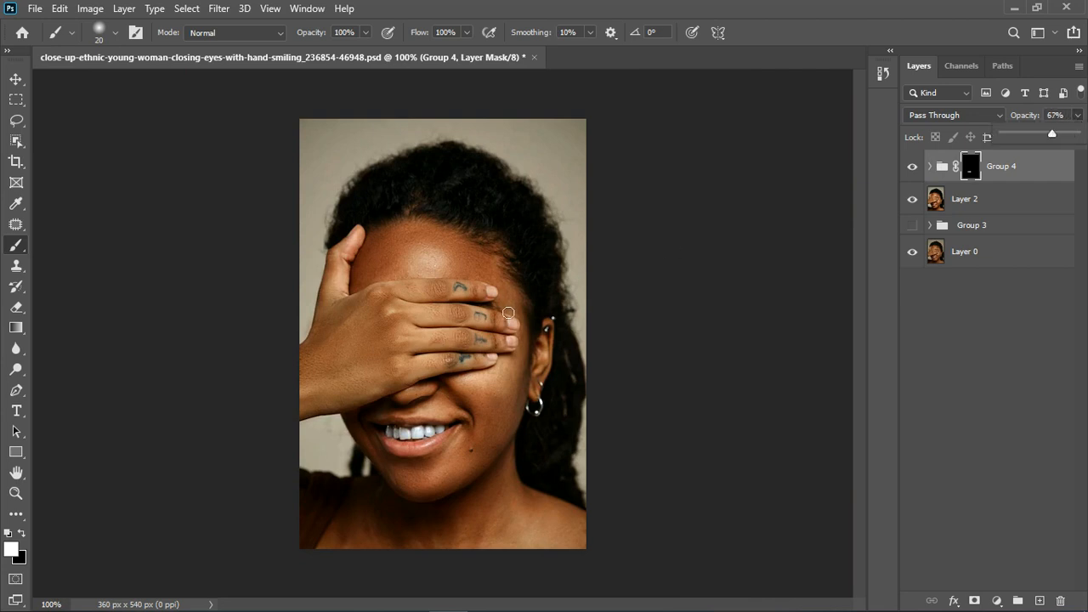
{"action": "scroll", "coordinate": [511, 344], "scroll_direction": "down", "scroll_amount": 2}
{"action": "scroll", "coordinate": [433, 270], "scroll_direction": "up", "scroll_amount": 2}
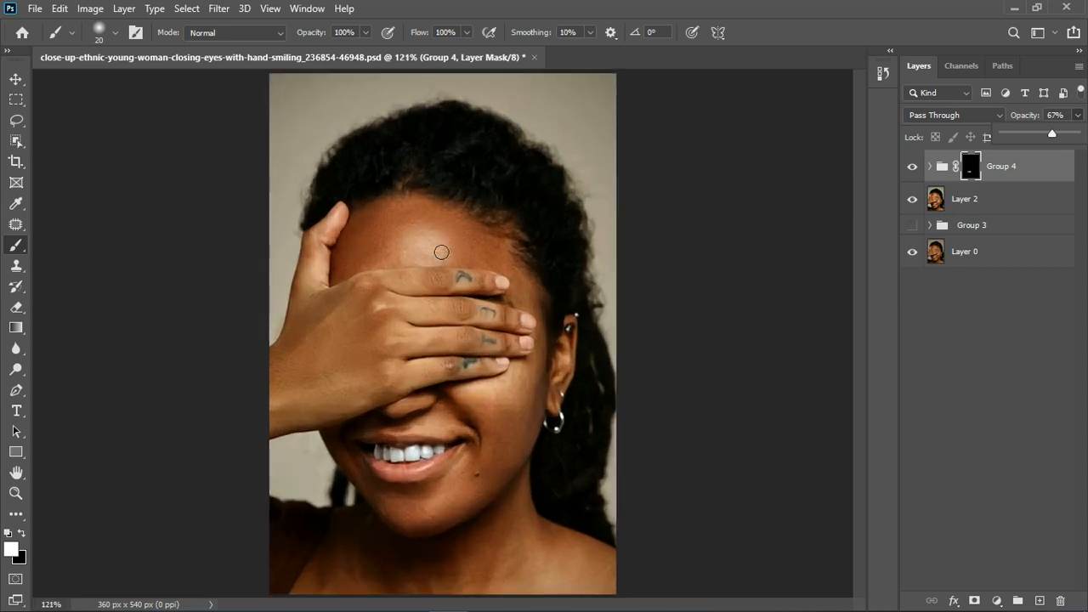